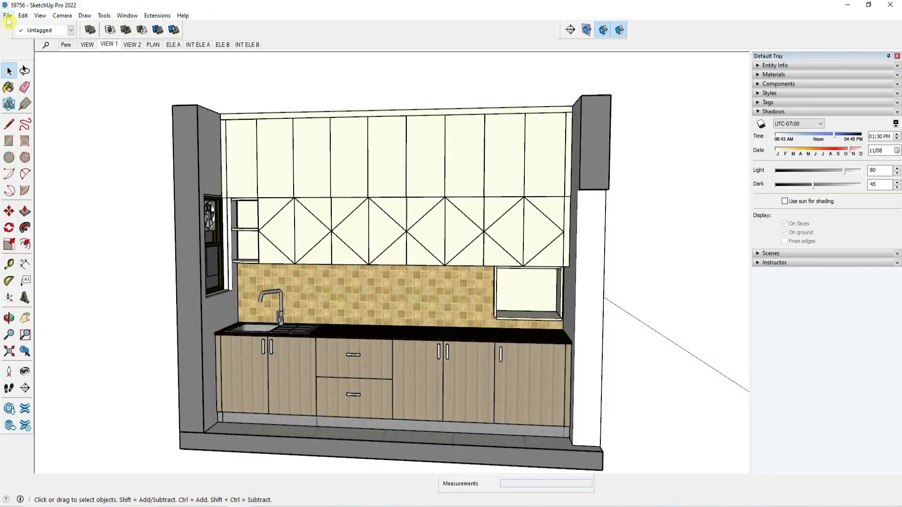
Check which file formats are available for exporting the kitchen as a 3D model, leaving without exporting
{"action": "left_click", "coordinate": [8, 15]}
{"action": "mouse_move", "coordinate": [40, 190]}
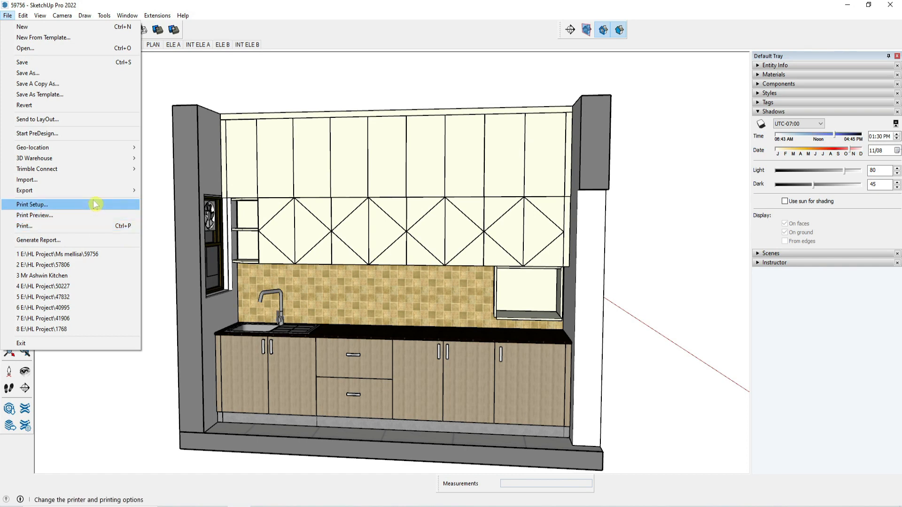
{"action": "left_click", "coordinate": [8, 15]}
{"action": "left_click", "coordinate": [9, 16]}
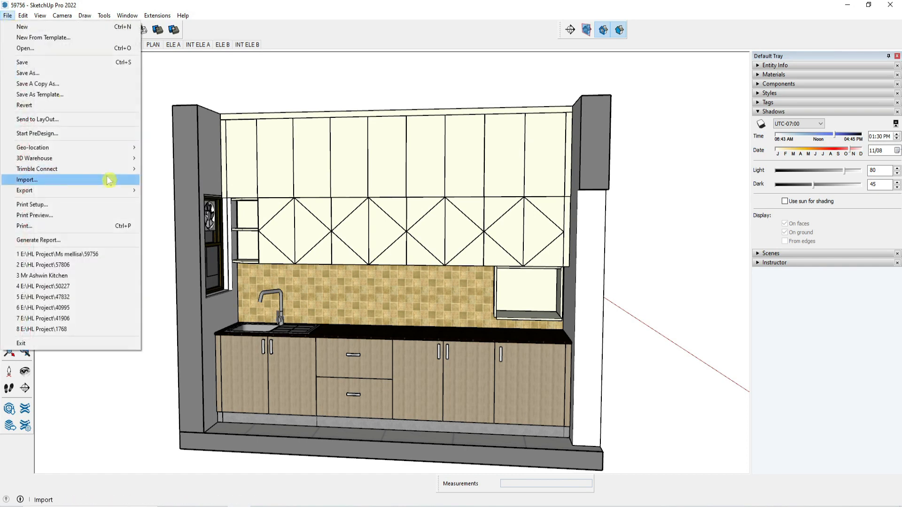
{"action": "mouse_move", "coordinate": [125, 190]}
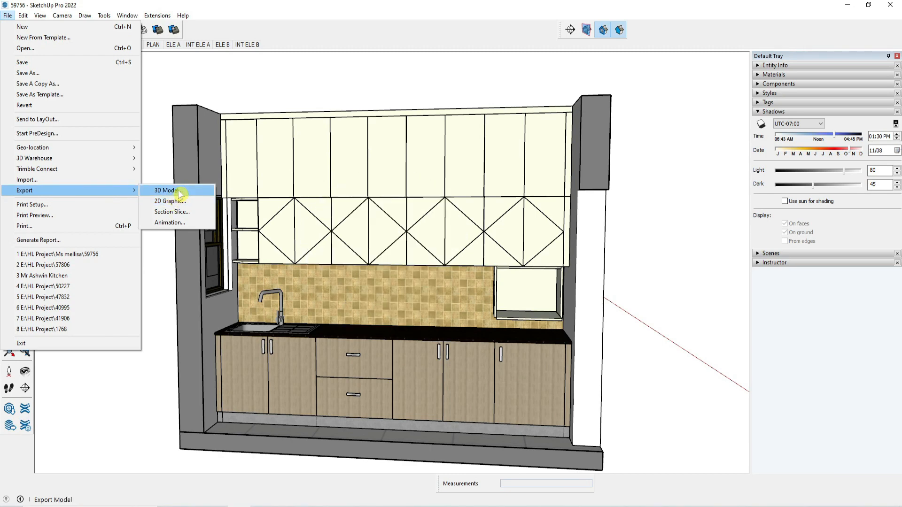
{"action": "left_click", "coordinate": [178, 190]}
{"action": "left_click", "coordinate": [257, 400]}
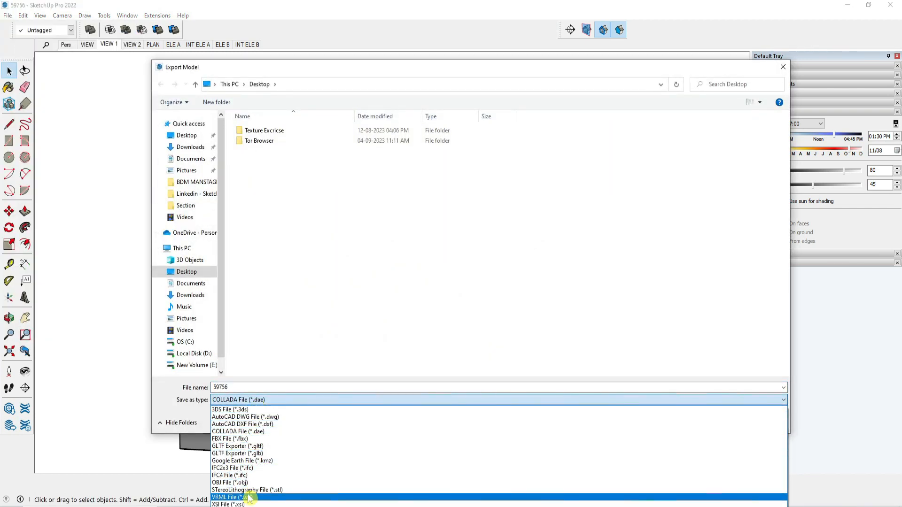
{"action": "key", "text": "Escape"}
{"action": "key", "text": "Escape"}
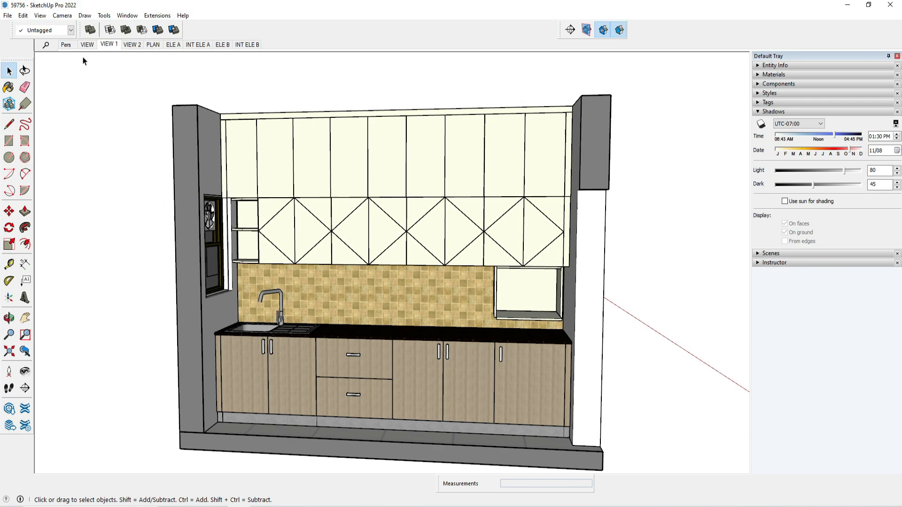
Check which file formats are available for a 2D graphic export, leaving without exporting
{"action": "left_click", "coordinate": [7, 15]}
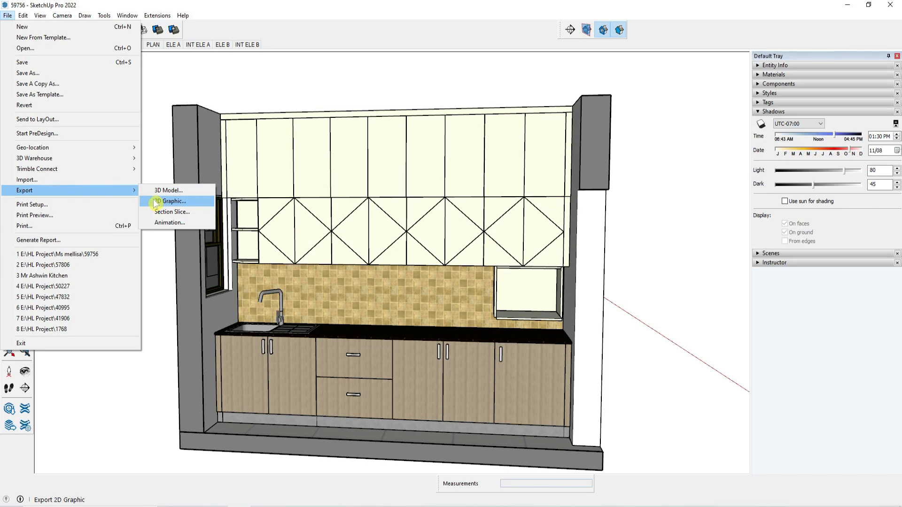
{"action": "left_click", "coordinate": [188, 203]}
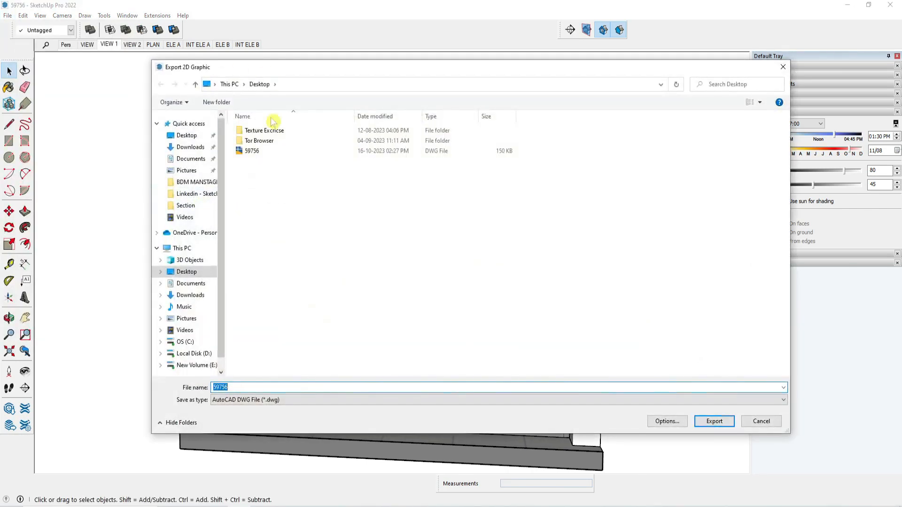
{"action": "left_click", "coordinate": [257, 402]}
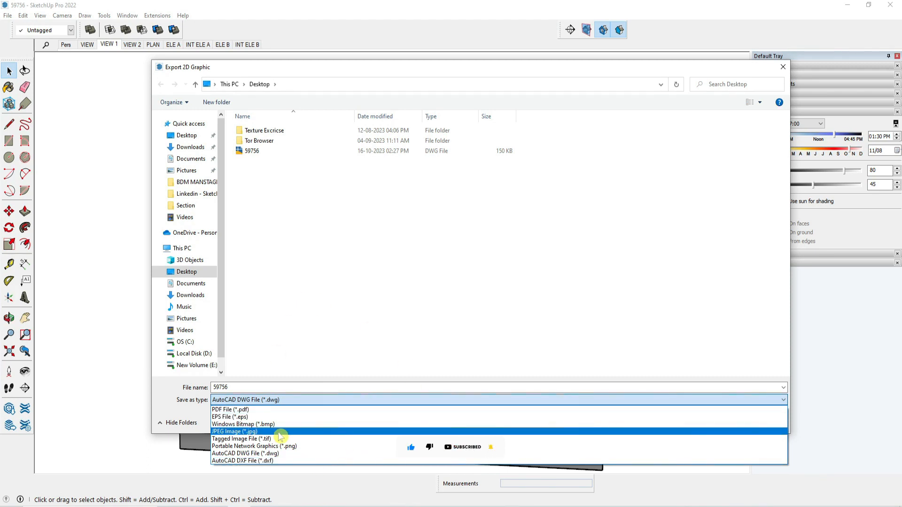
{"action": "left_click", "coordinate": [781, 67]}
{"action": "left_click", "coordinate": [783, 71]}
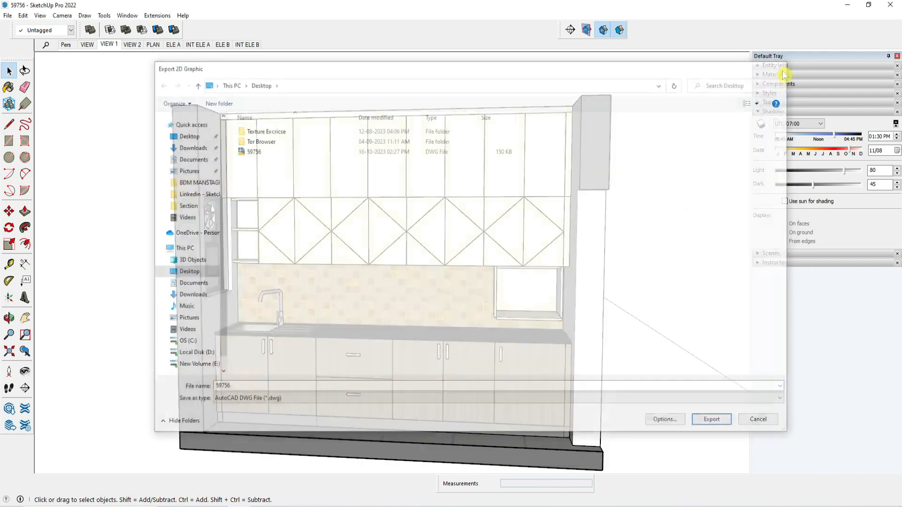
Frame a closer angled view of the kitchen and preview it with shadows switched on and off again
{"action": "middle_click_drag", "start_coordinate": [354, 239], "coordinate": [432, 238]}
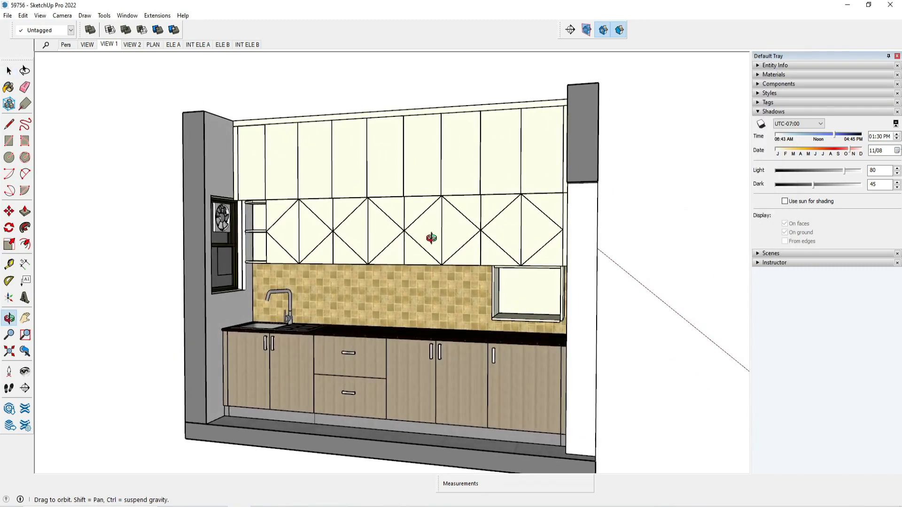
{"action": "key", "text": "h"}
{"action": "left_click_drag", "start_coordinate": [414, 264], "coordinate": [418, 243]}
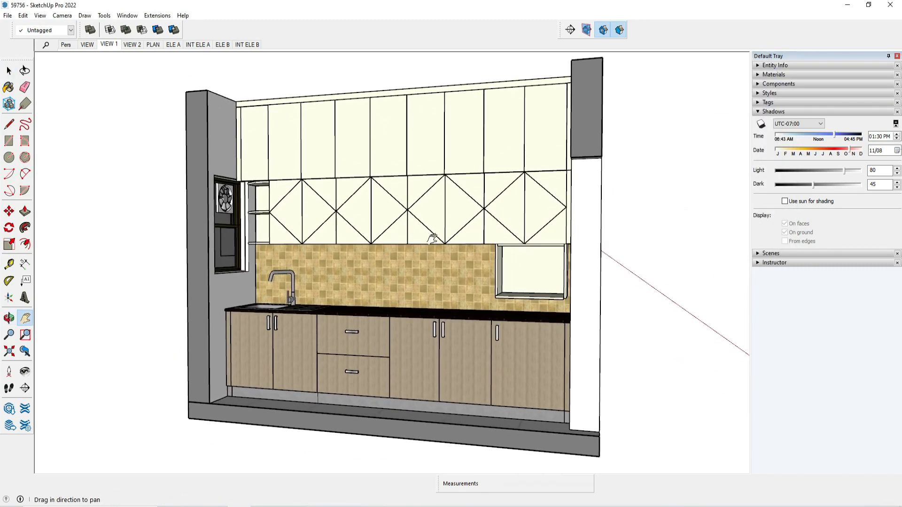
{"action": "middle_click_drag", "start_coordinate": [432, 238], "coordinate": [408, 251]}
{"action": "scroll", "coordinate": [362, 242], "scroll_direction": "up", "scroll_amount": 2}
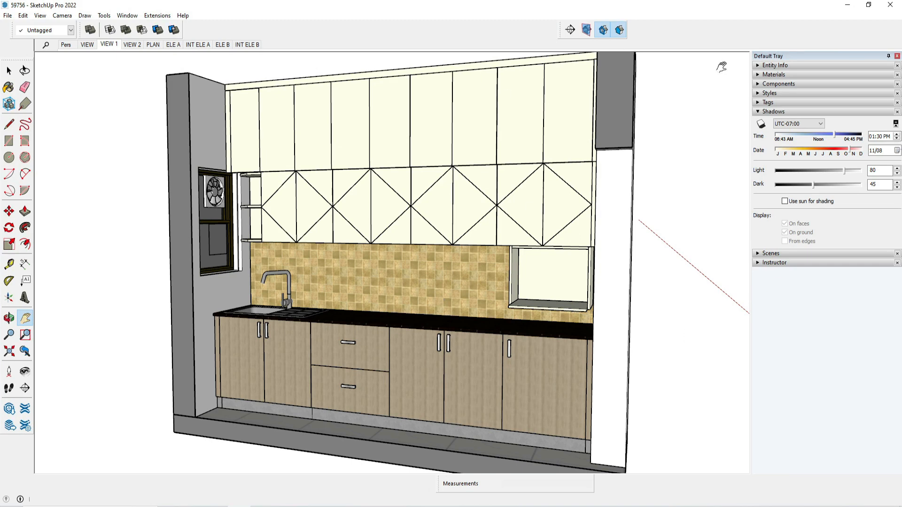
{"action": "left_click", "coordinate": [761, 124]}
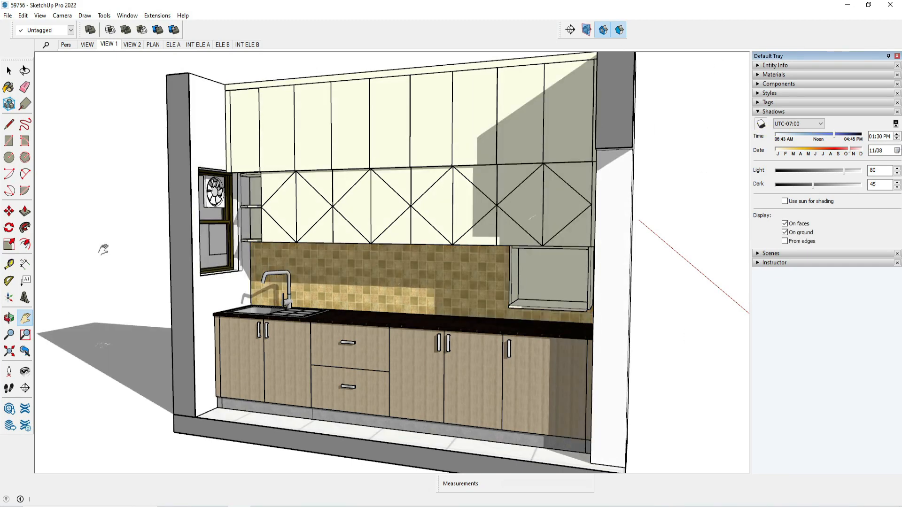
{"action": "left_click", "coordinate": [762, 125]}
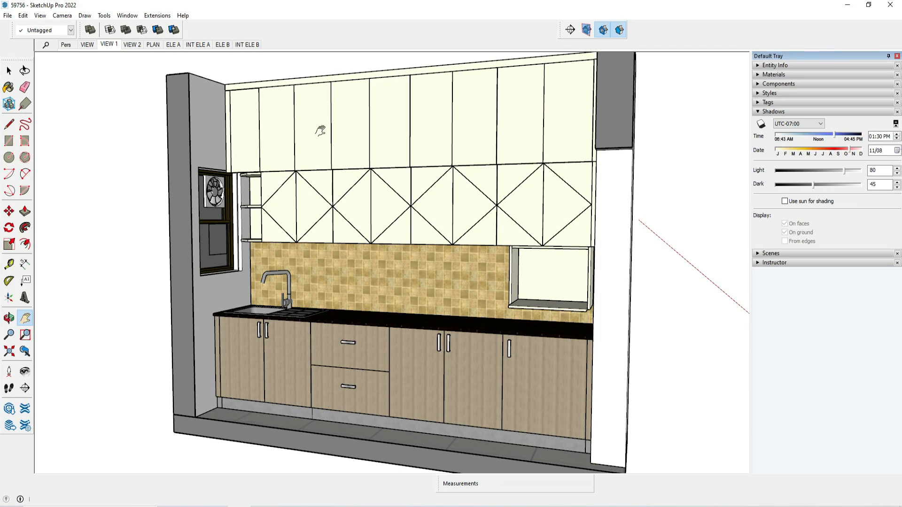
Start a 2D graphic export of the current view in JPEG image format
{"action": "left_click", "coordinate": [8, 16]}
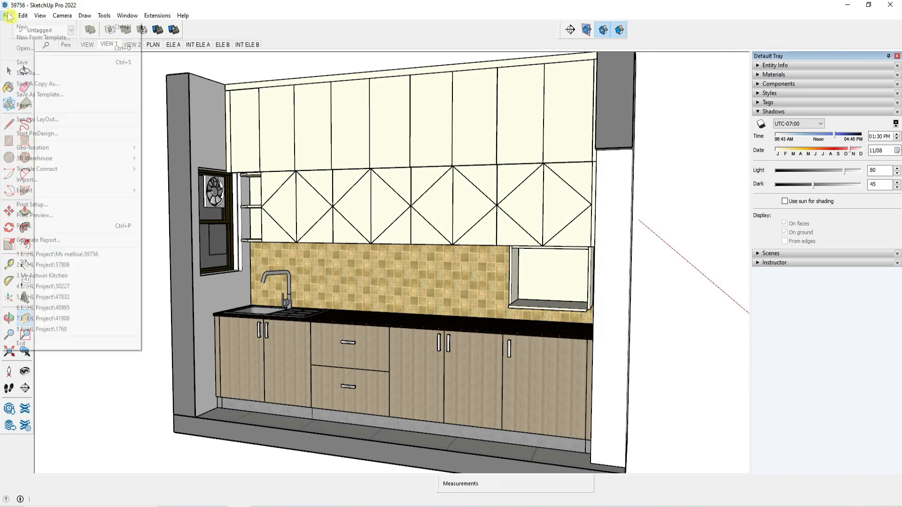
{"action": "mouse_move", "coordinate": [57, 190]}
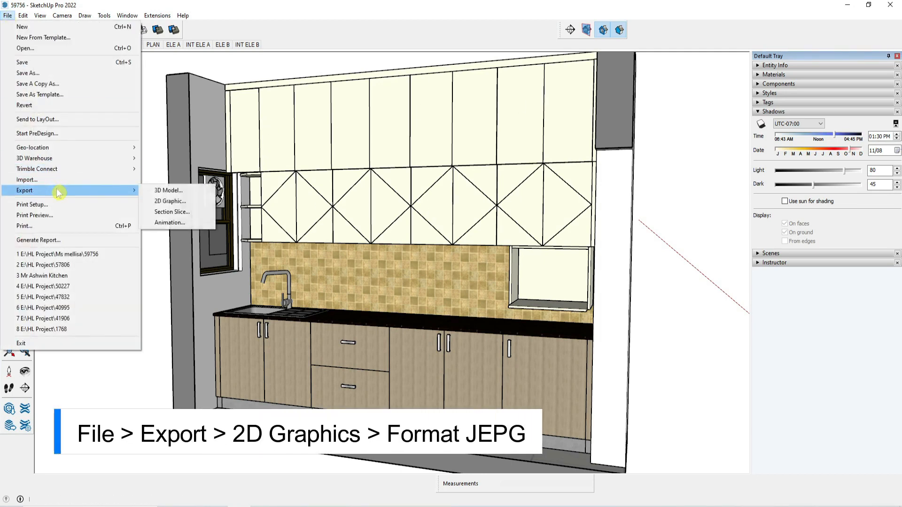
{"action": "left_click", "coordinate": [176, 202]}
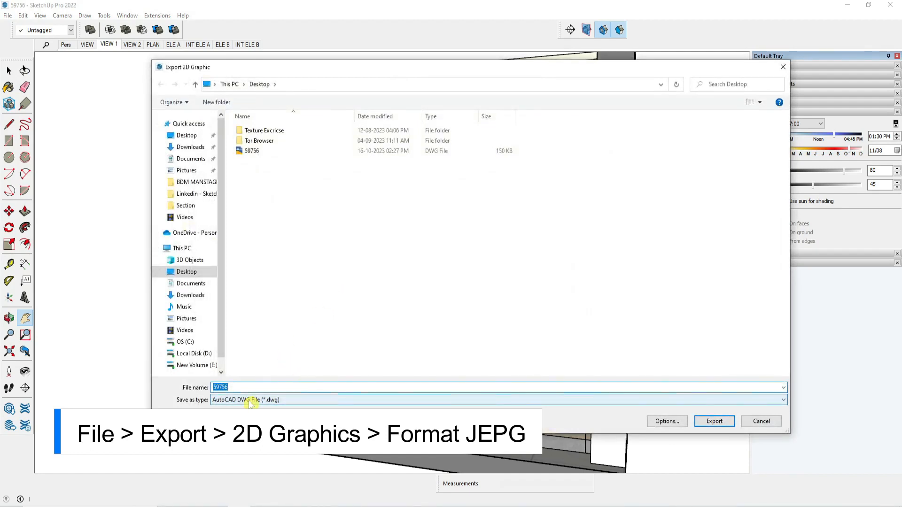
{"action": "left_click", "coordinate": [249, 400]}
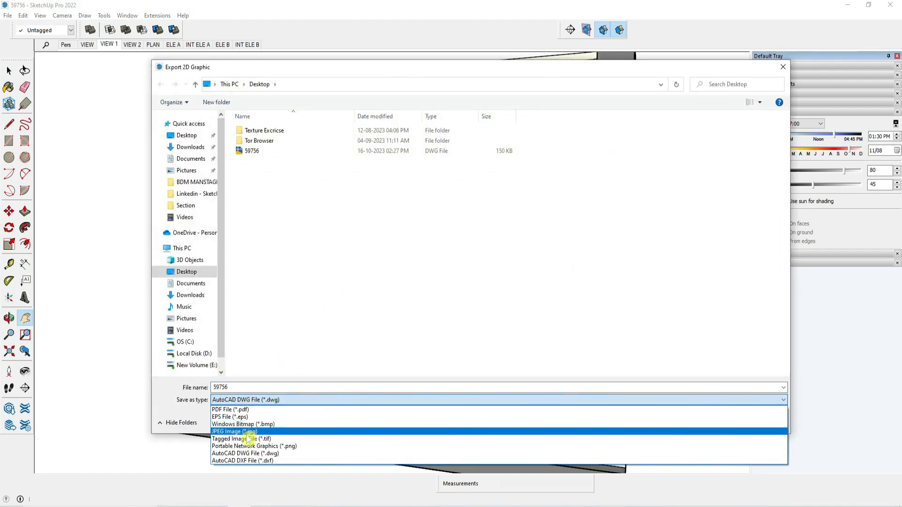
{"action": "left_click", "coordinate": [248, 432]}
Create a folder named "EXport EX" on the Desktop and open it as the export destination
{"action": "left_click", "coordinate": [219, 103]}
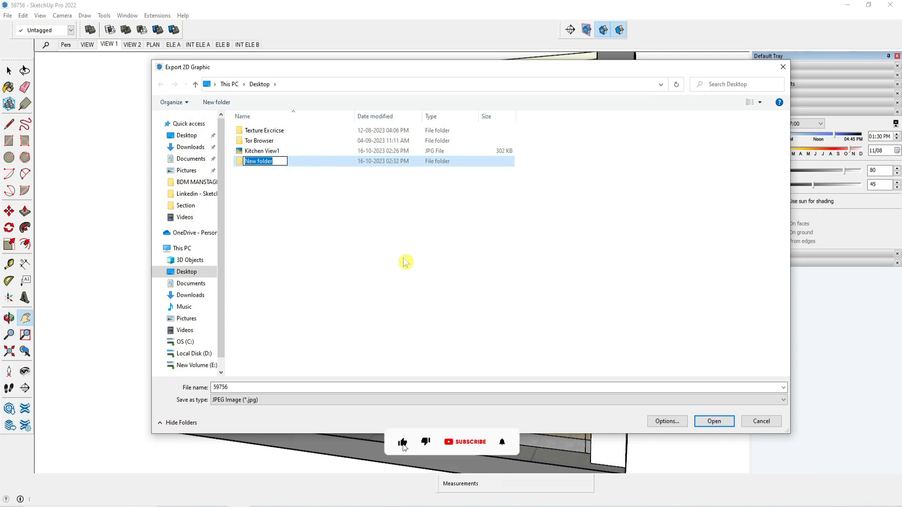
{"action": "type", "text": "EXport EX"}
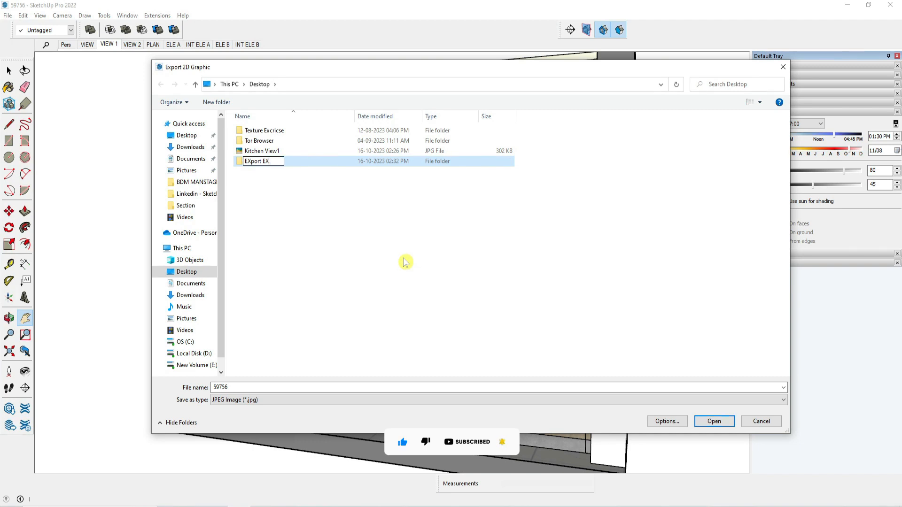
{"action": "key", "text": "Return"}
{"action": "key", "text": "Return"}
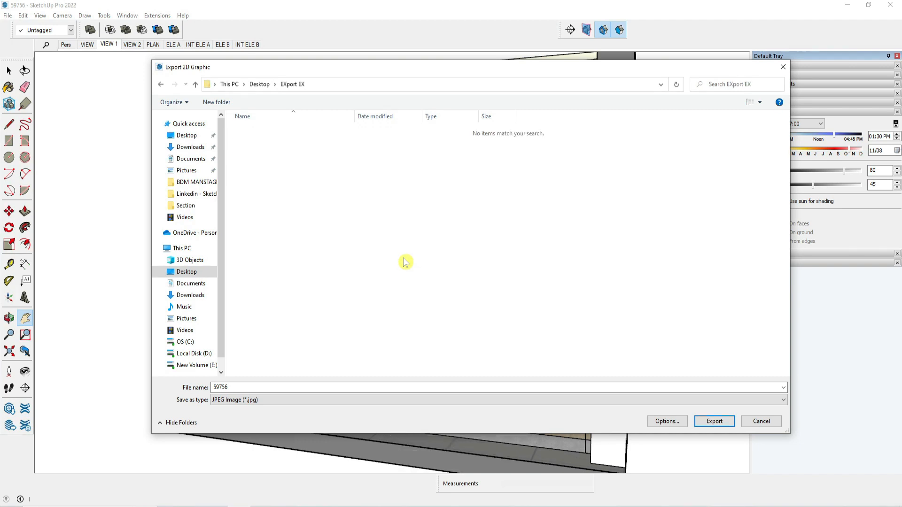
Name the JPEG image "View1" and export it
{"action": "left_click", "coordinate": [255, 401]}
{"action": "left_click", "coordinate": [254, 431]}
{"action": "double_click", "coordinate": [240, 388]}
{"action": "type", "text": "View1"}
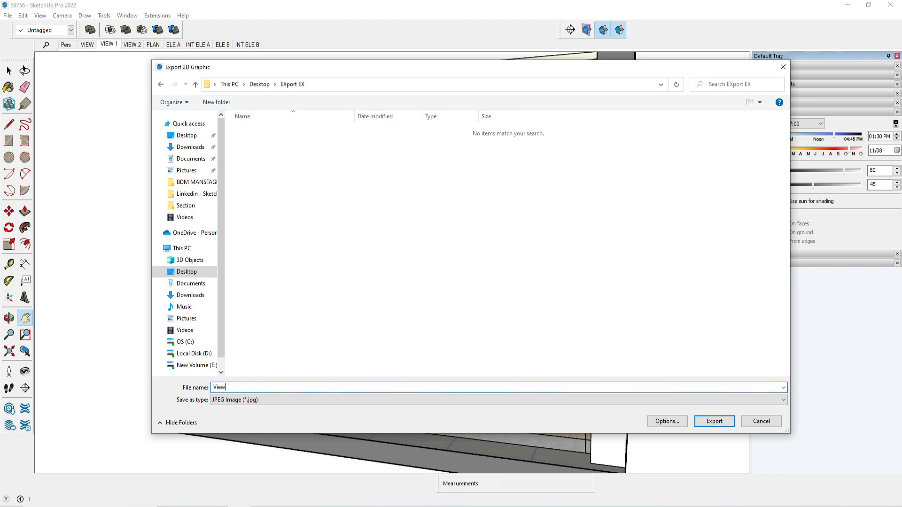
{"action": "left_click", "coordinate": [703, 425]}
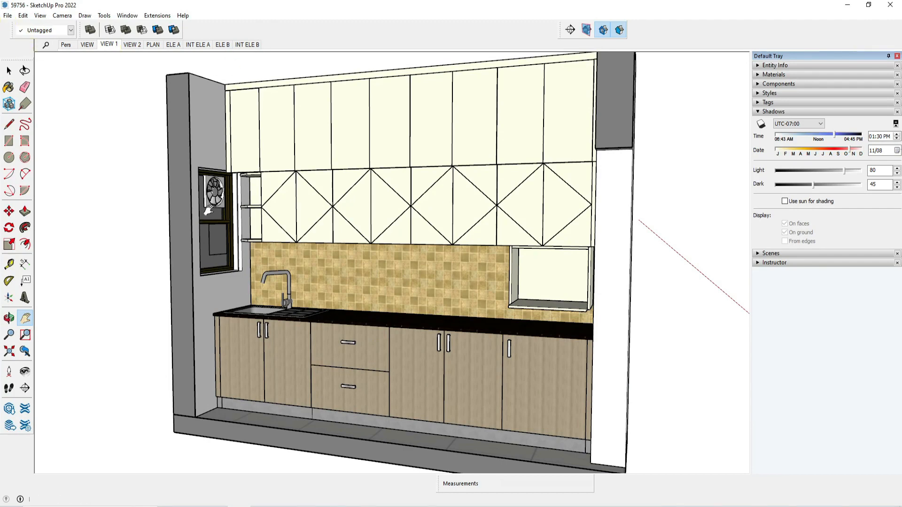
Switch to File Explorer and open the exported image in the Desktop's EXport EX folder
{"action": "mouse_move", "coordinate": [195, 505]}
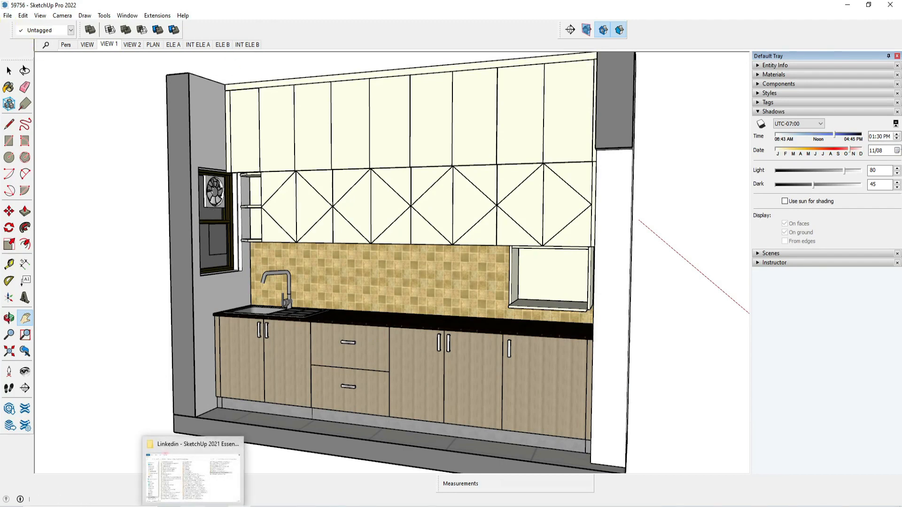
{"action": "left_click", "coordinate": [195, 469]}
{"action": "left_click", "coordinate": [27, 143]}
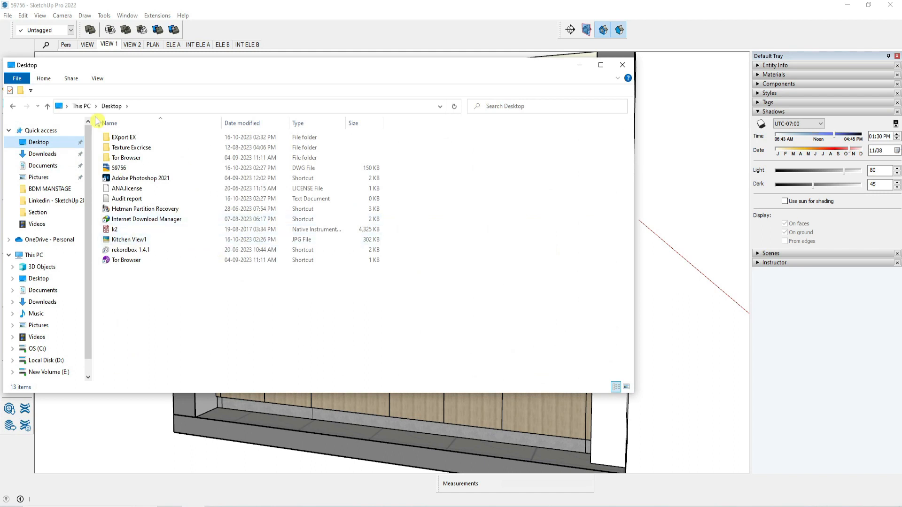
{"action": "double_click", "coordinate": [125, 139]}
{"action": "double_click", "coordinate": [126, 157]}
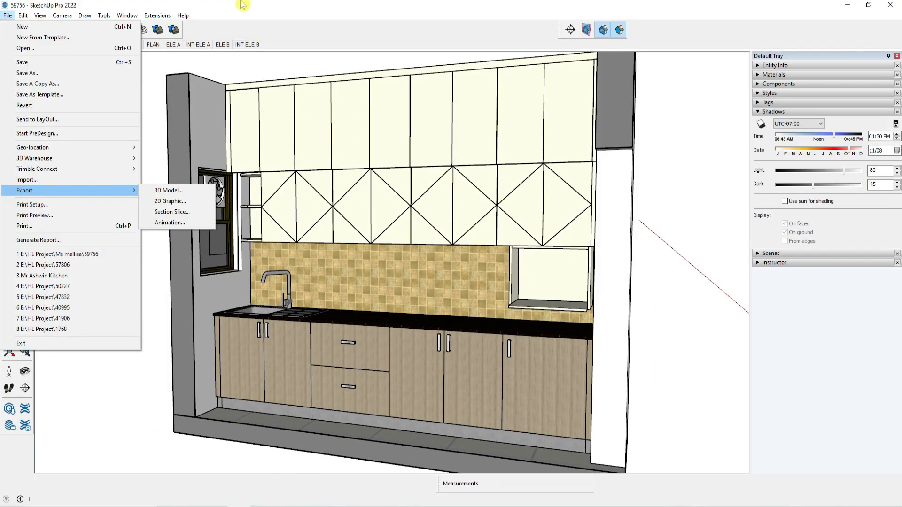
Start another 2D graphic export of the same kitchen view in PDF format
{"action": "key", "text": "Escape"}
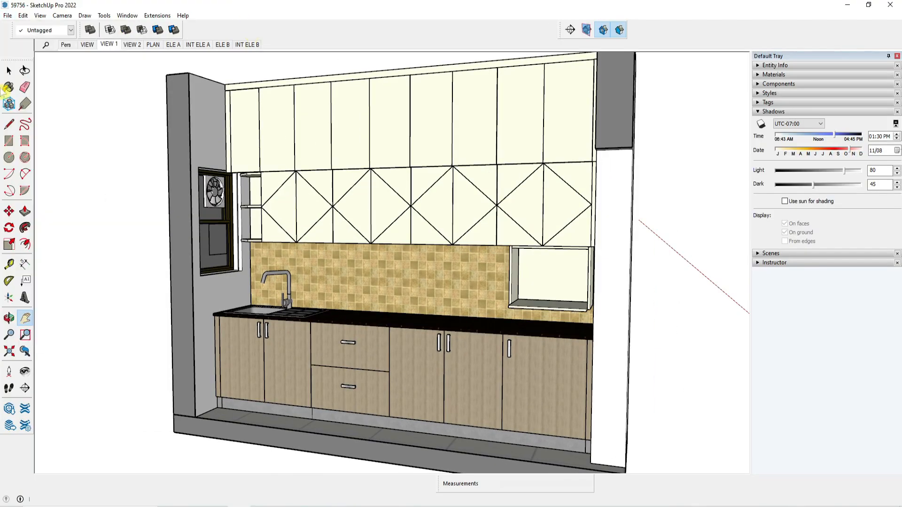
{"action": "left_click", "coordinate": [8, 16]}
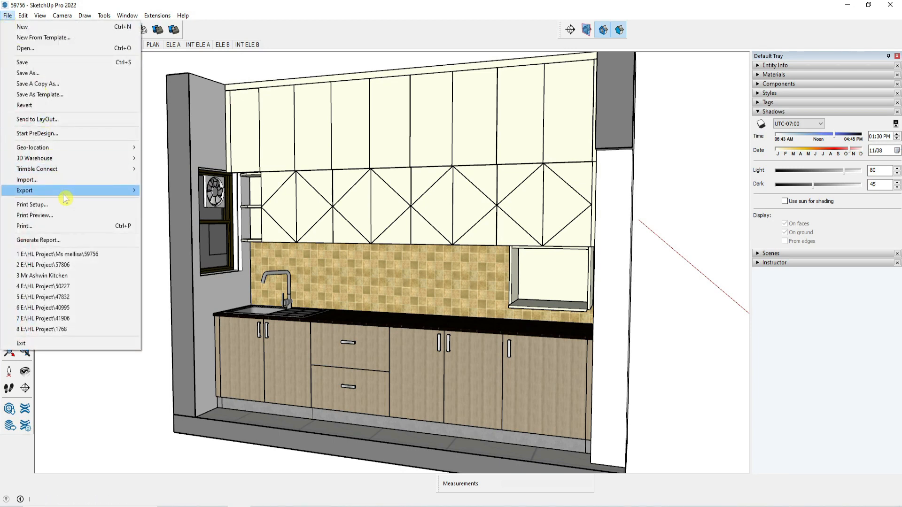
{"action": "mouse_move", "coordinate": [74, 193]}
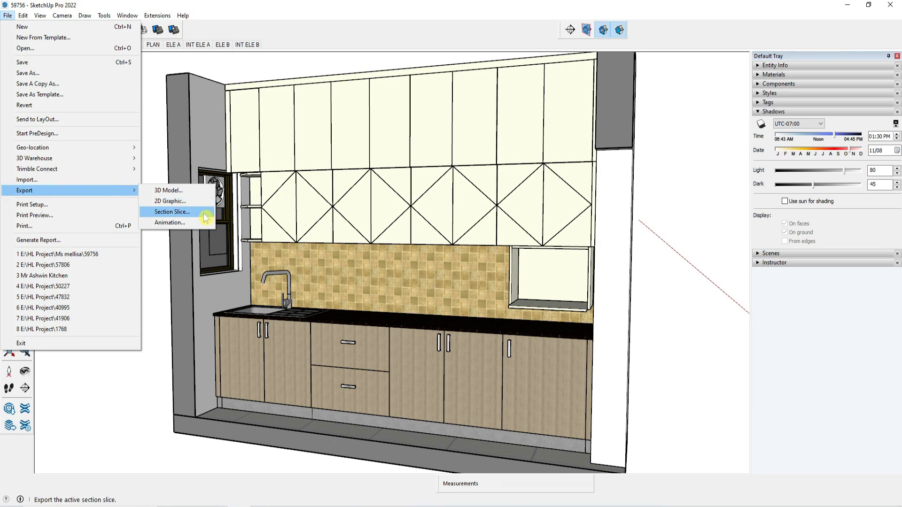
{"action": "left_click", "coordinate": [166, 201]}
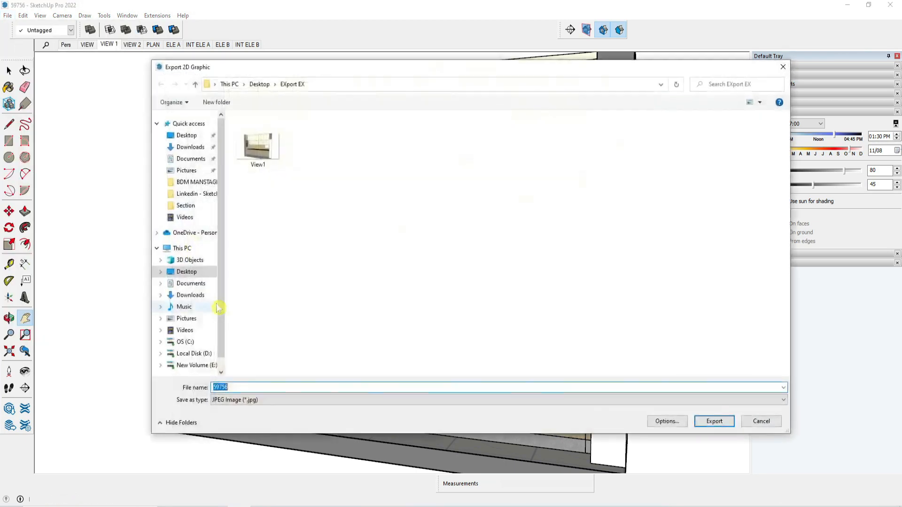
{"action": "left_click", "coordinate": [257, 400]}
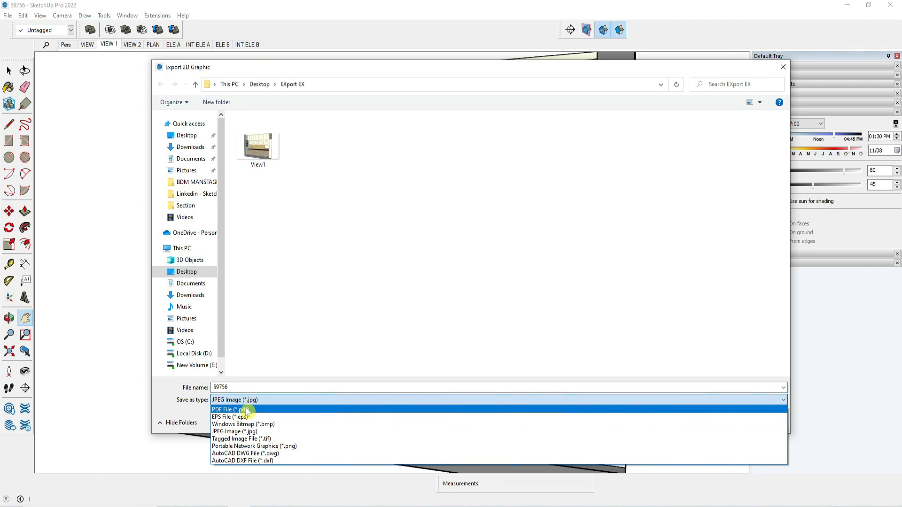
{"action": "left_click", "coordinate": [246, 411]}
Name the PDF file "View1 PDF" and export it to the EXport EX folder
{"action": "double_click", "coordinate": [238, 387]}
{"action": "type", "text": "V"}
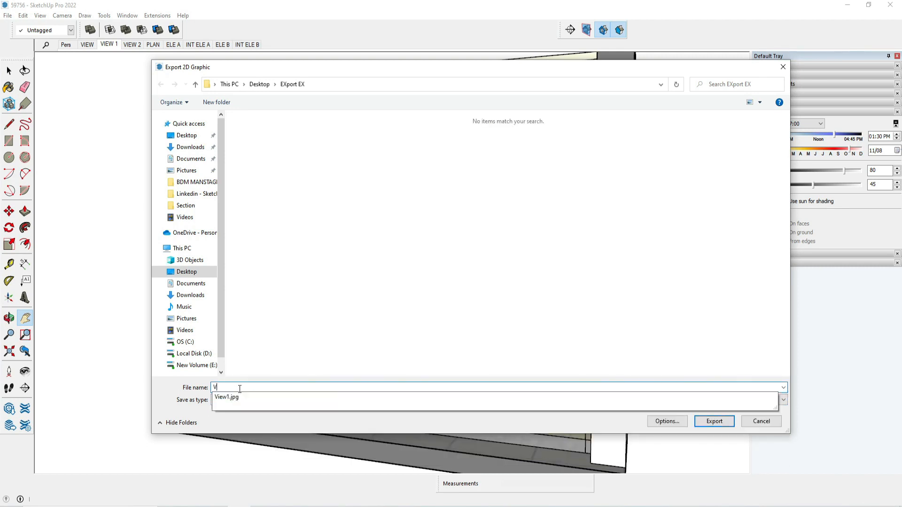
{"action": "type", "text": "id"}
{"action": "key", "text": "BackSpace"}
{"action": "type", "text": "ew1.j"}
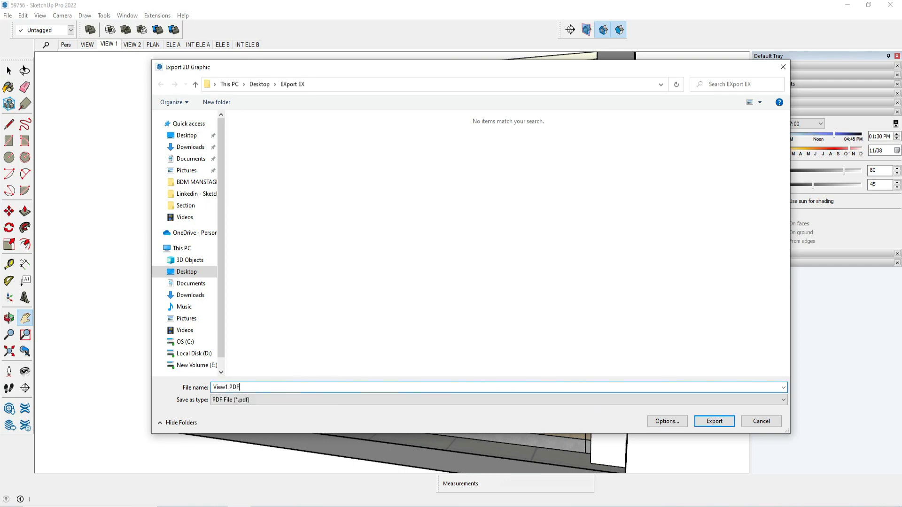
{"action": "left_click", "coordinate": [714, 421]}
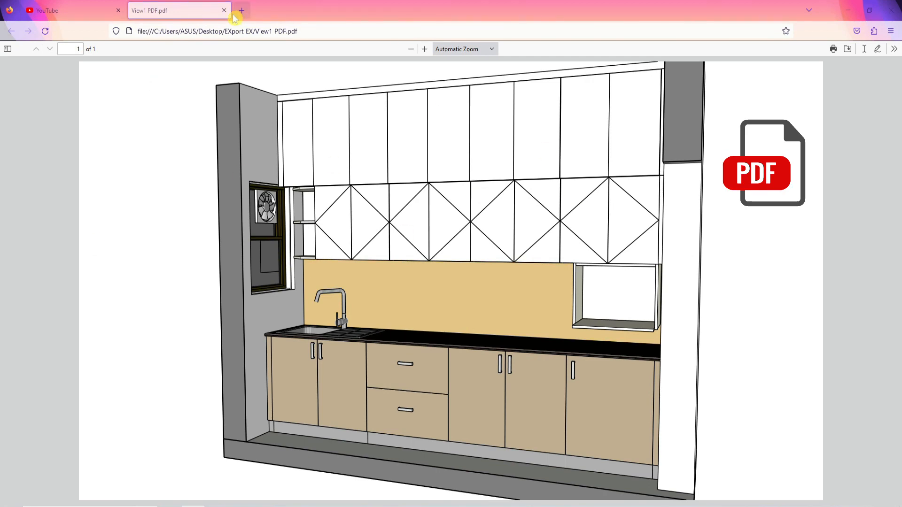
Close the exported PDF in the browser and return to its folder
{"action": "left_click", "coordinate": [889, 14]}
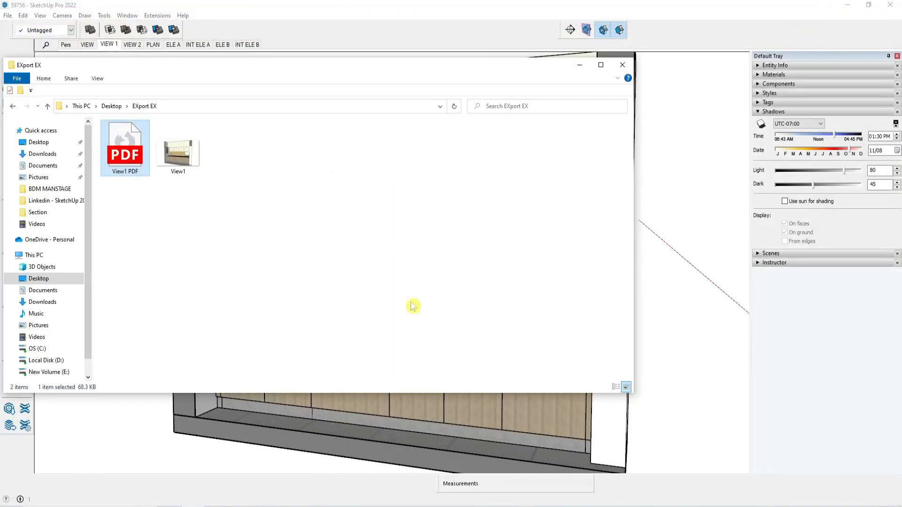
Export the kitchen view as a 2D graphic named "2D" in AutoCAD DWG format to the EXport EX folder
{"action": "left_click", "coordinate": [579, 71]}
{"action": "left_click", "coordinate": [8, 15]}
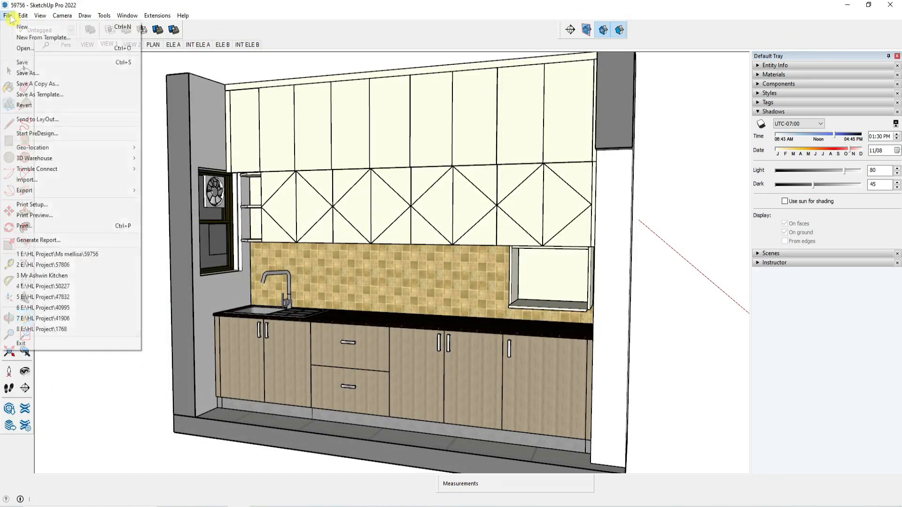
{"action": "mouse_move", "coordinate": [58, 191]}
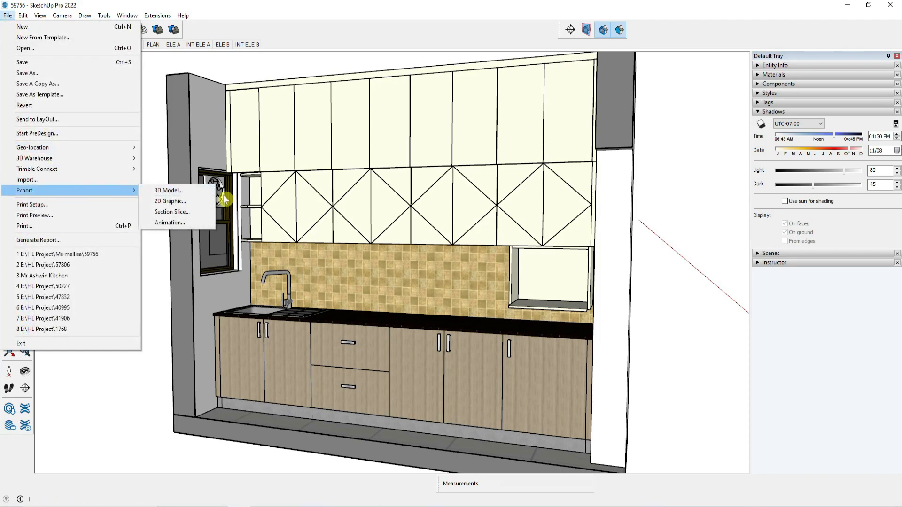
{"action": "left_click", "coordinate": [185, 201]}
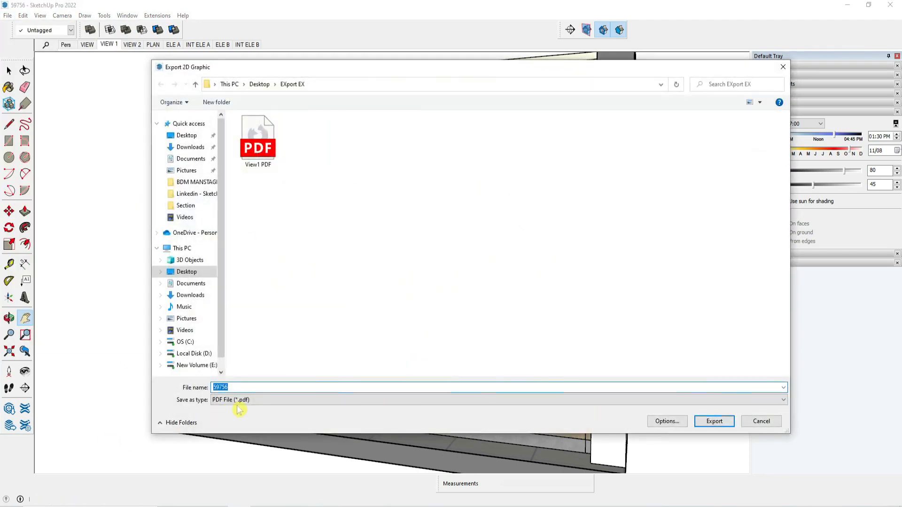
{"action": "type", "text": "@"}
{"action": "left_click", "coordinate": [287, 403]}
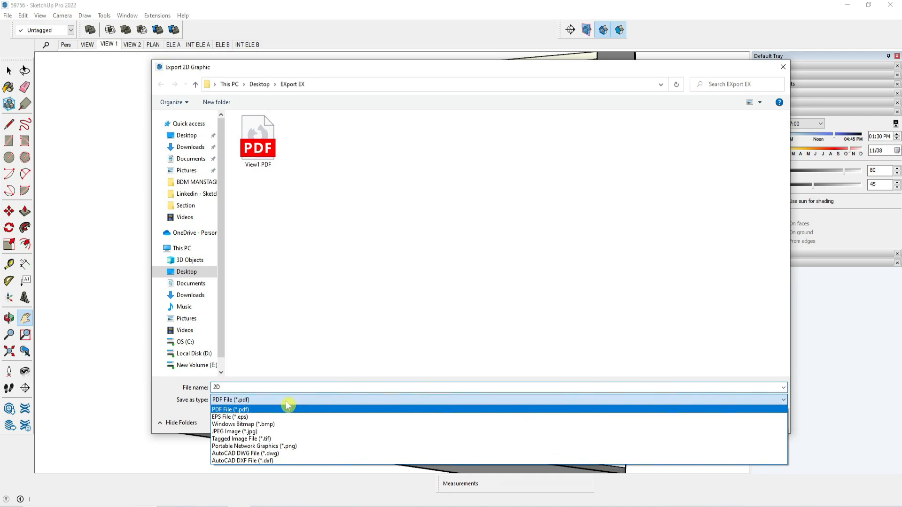
{"action": "left_click", "coordinate": [270, 454]}
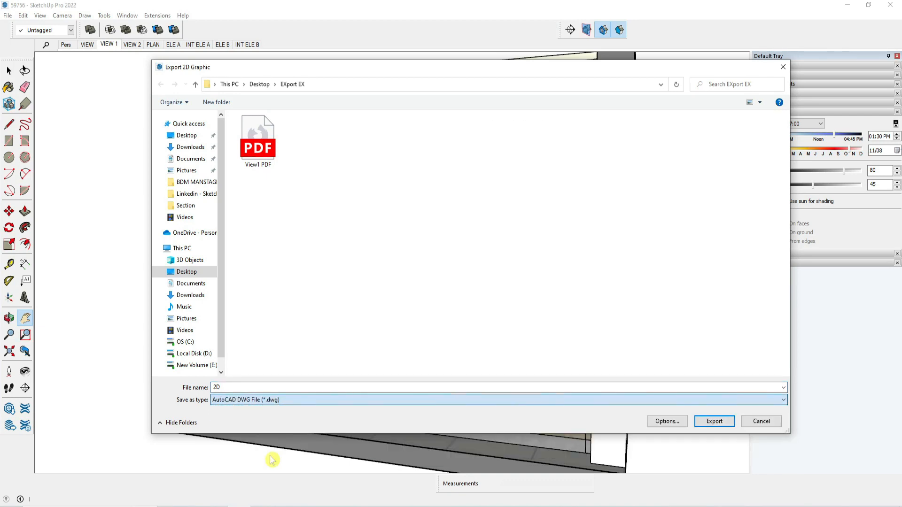
{"action": "left_click", "coordinate": [717, 422]}
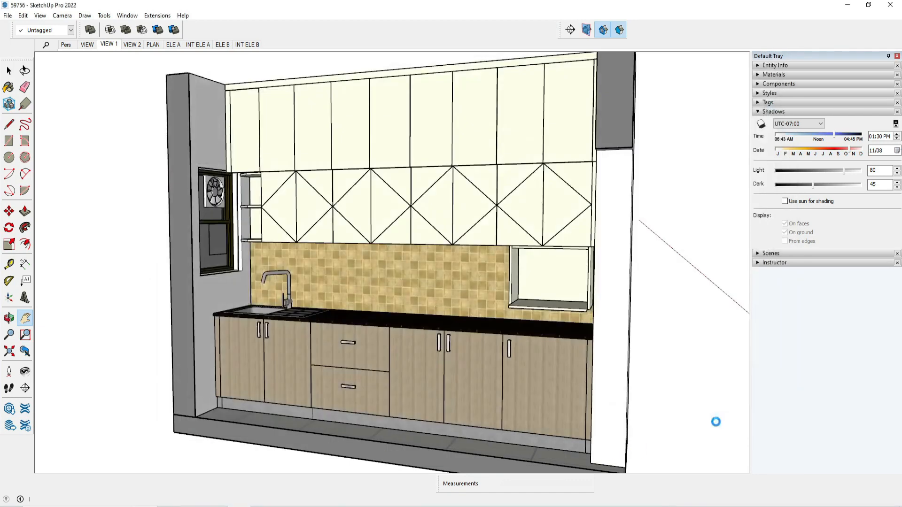
Switch to File Explorer, check the exported 2D DWG file in the EXport EX folder, and return to SketchUp
{"action": "left_click", "coordinate": [205, 484]}
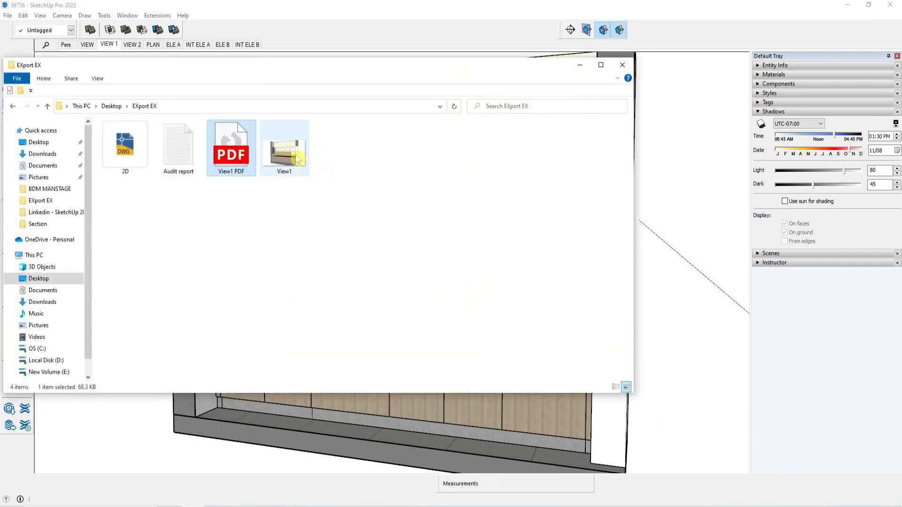
{"action": "left_click", "coordinate": [117, 164]}
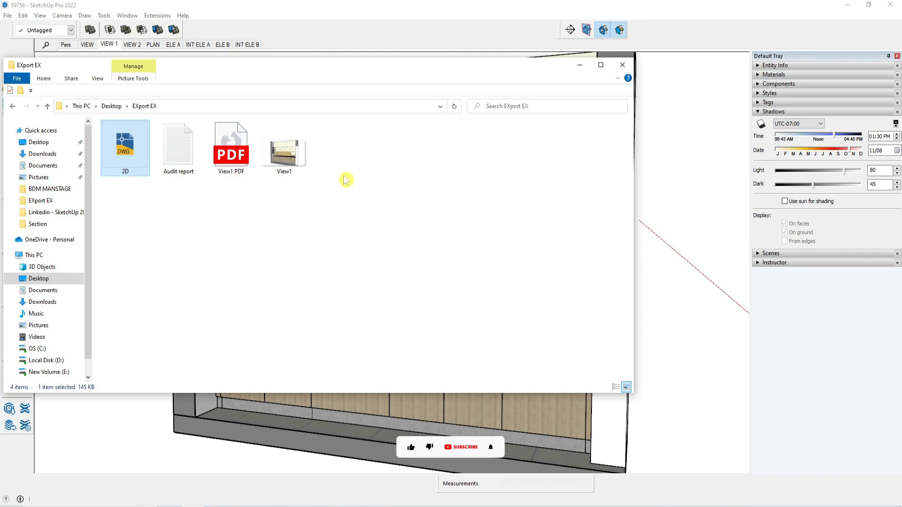
{"action": "left_click", "coordinate": [580, 65]}
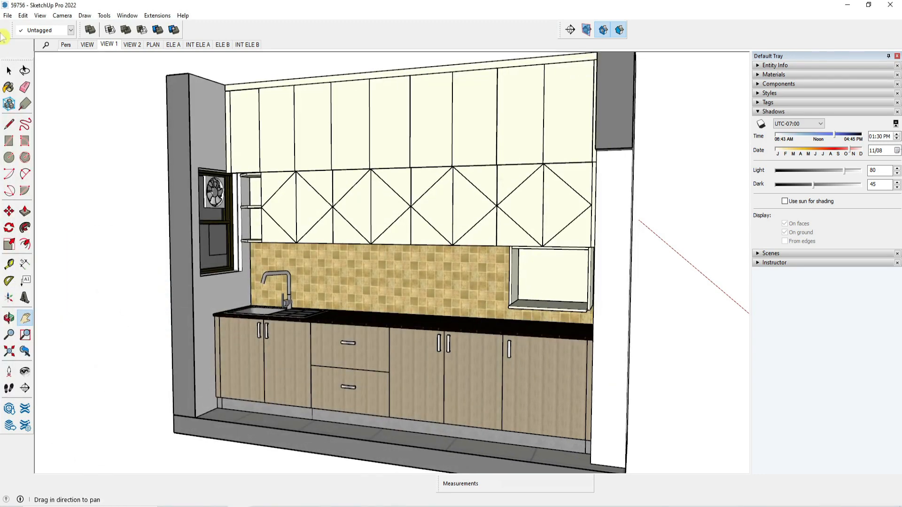
Start a 3D model export of the kitchen and set its file type to 3DS File (*.3ds)
{"action": "left_click", "coordinate": [7, 15]}
{"action": "mouse_move", "coordinate": [86, 192]}
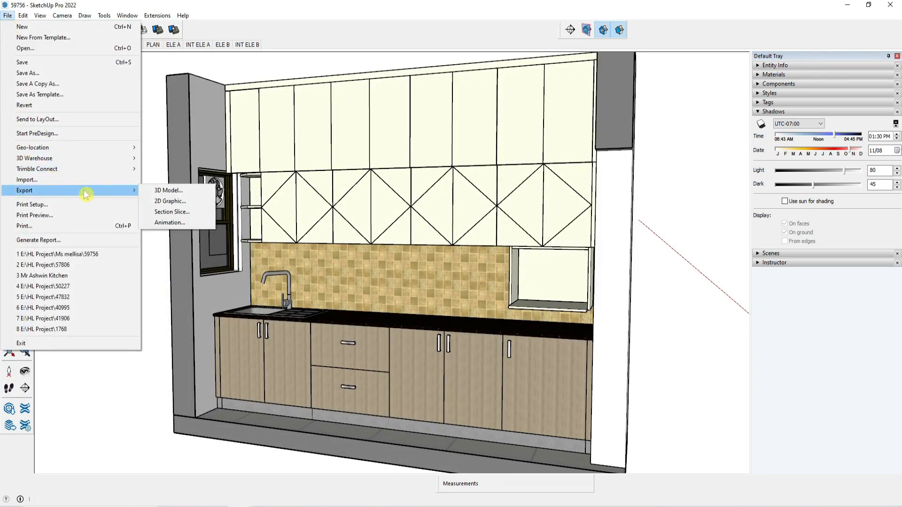
{"action": "left_click", "coordinate": [168, 191]}
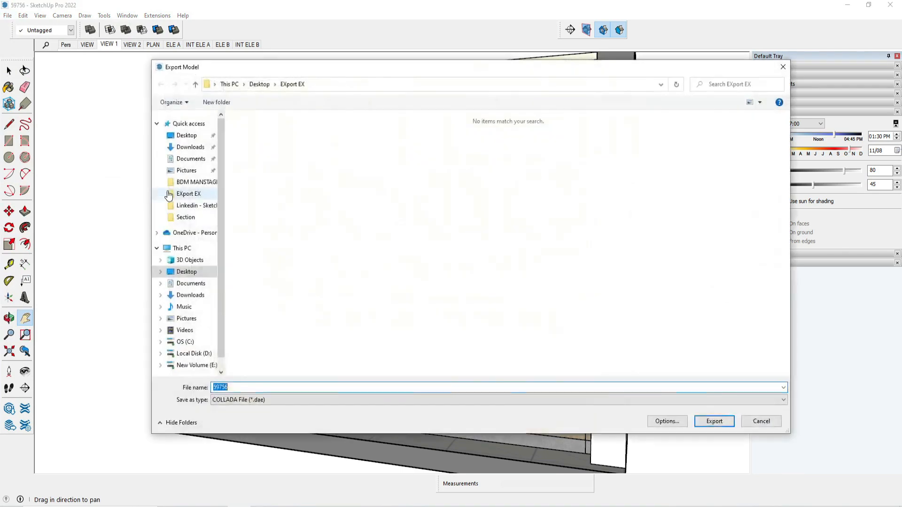
{"action": "left_click", "coordinate": [258, 400]}
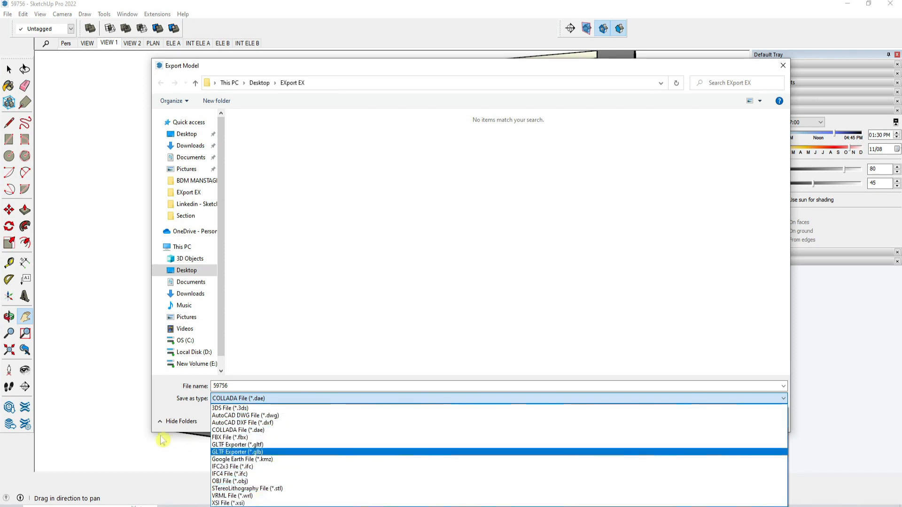
{"action": "left_click", "coordinate": [165, 399]}
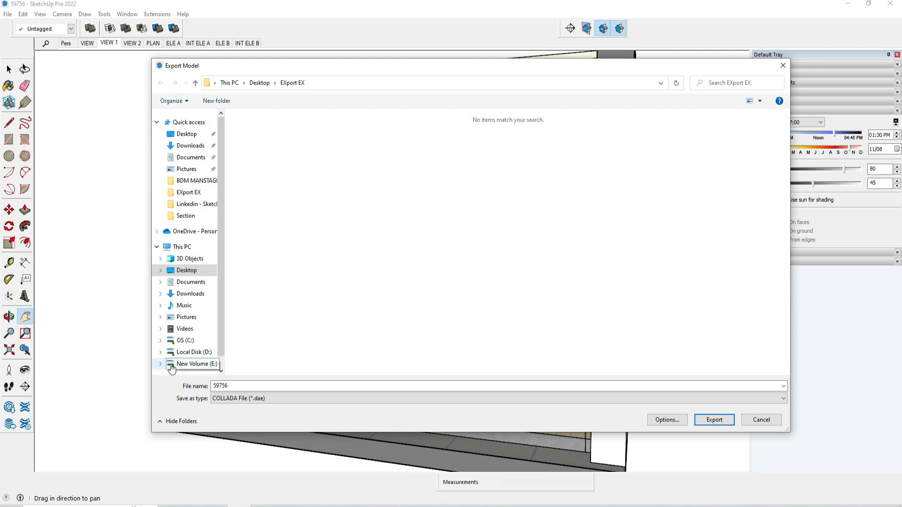
{"action": "left_click", "coordinate": [242, 404]}
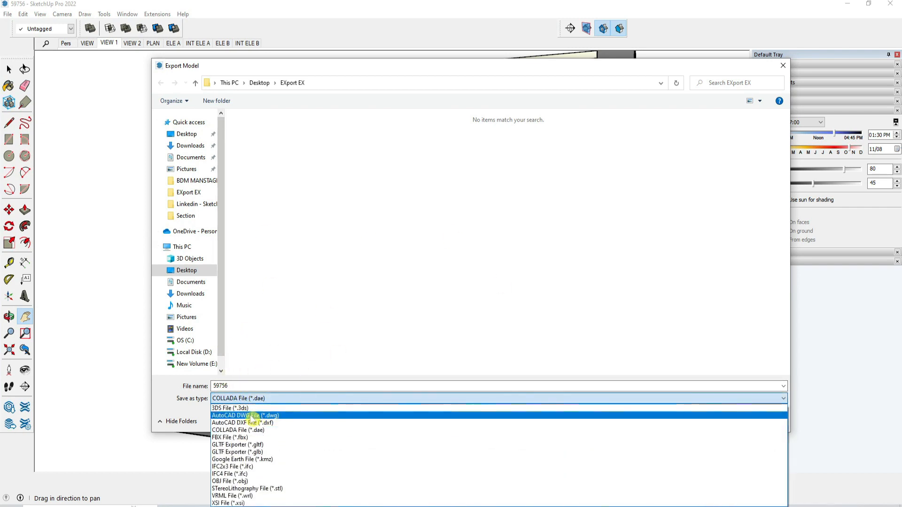
{"action": "left_click", "coordinate": [249, 409]}
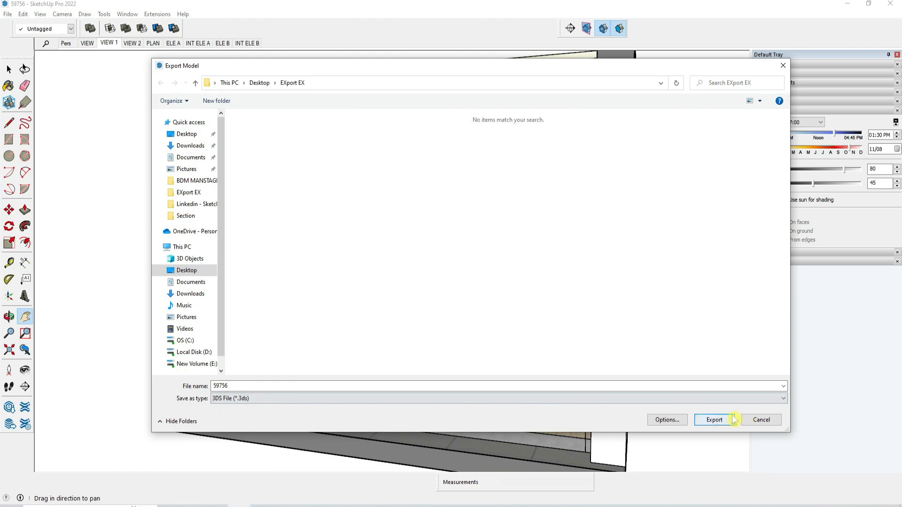
Create a folder named "3d" inside the EXport EX folder and open it as the export destination
{"action": "left_click", "coordinate": [232, 100]}
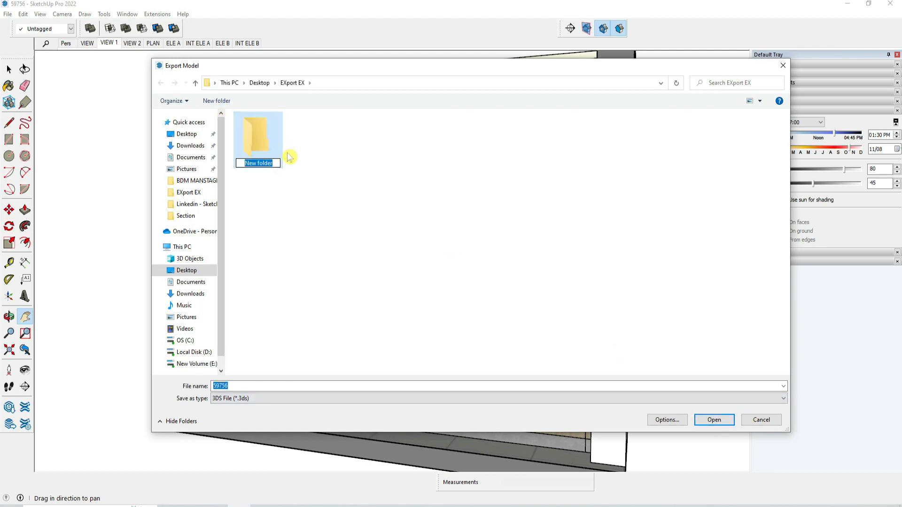
{"action": "type", "text": "#"}
{"action": "key", "text": "BackSpace"}
{"action": "key", "text": "BackSpace"}
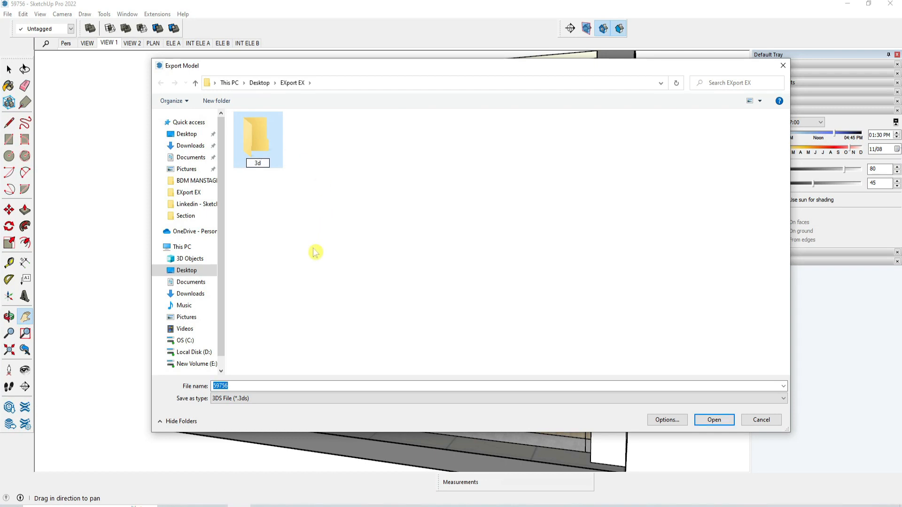
{"action": "left_click", "coordinate": [314, 252]}
{"action": "double_click", "coordinate": [264, 154]}
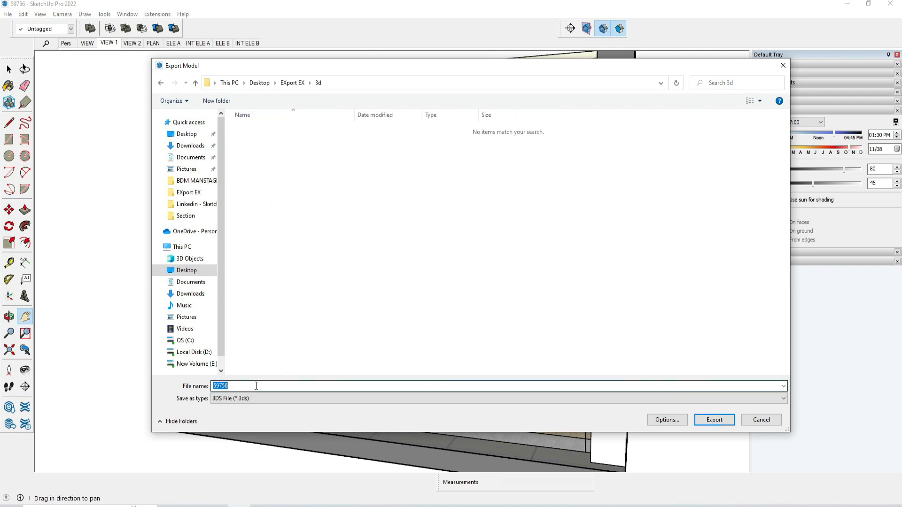
Name the 3DS file "Kitchen" and export the model to the 3d folder
{"action": "type", "text": "Ki"}
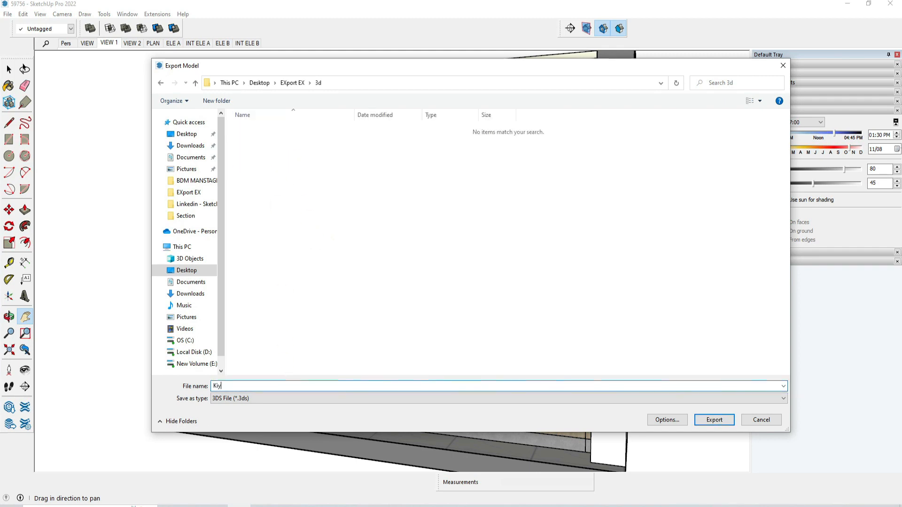
{"action": "type", "text": "tchen"}
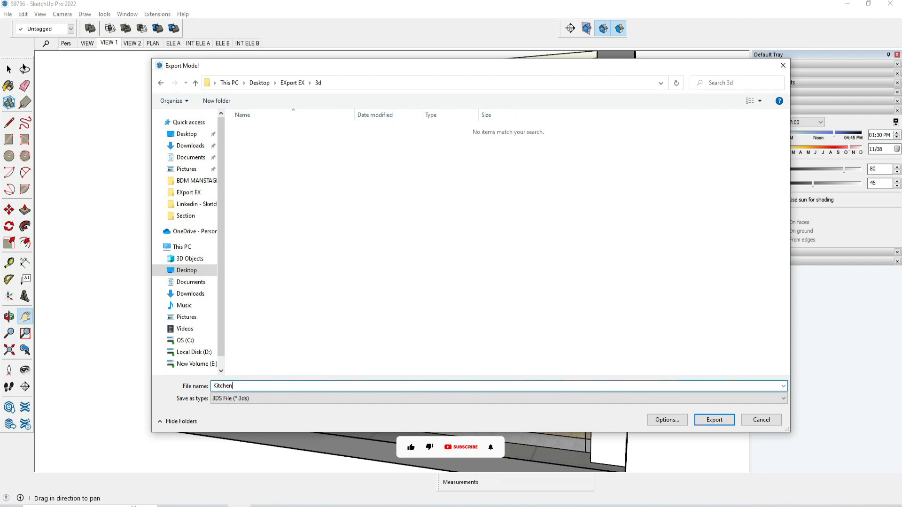
{"action": "key", "text": "Return"}
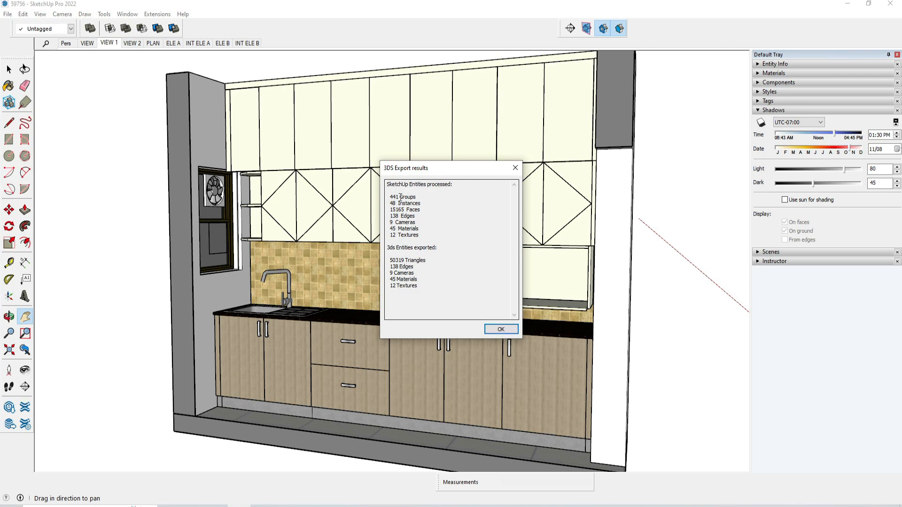
Review the groups and edges listed in the 3DS export results and close the report
{"action": "left_click_drag", "start_coordinate": [391, 199], "coordinate": [424, 198]}
{"action": "left_click", "coordinate": [444, 215]}
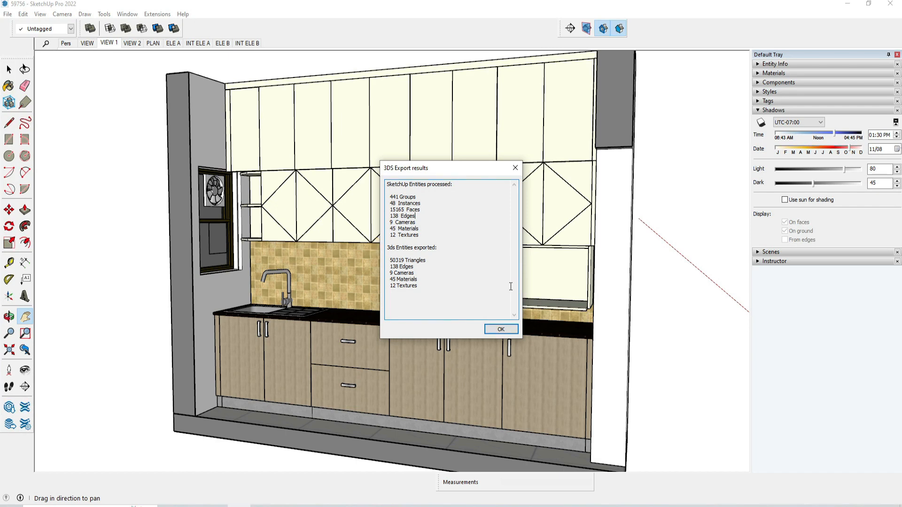
{"action": "left_click", "coordinate": [501, 330]}
Switch to File Explorer, open the 3d folder inside EXport EX, and view the _6 texture image
{"action": "key", "text": "alt+Tab"}
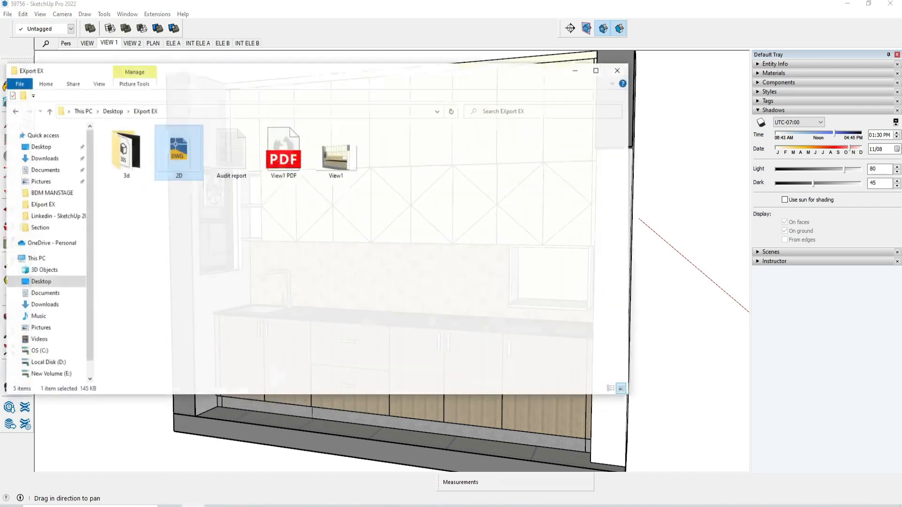
{"action": "double_click", "coordinate": [133, 156]}
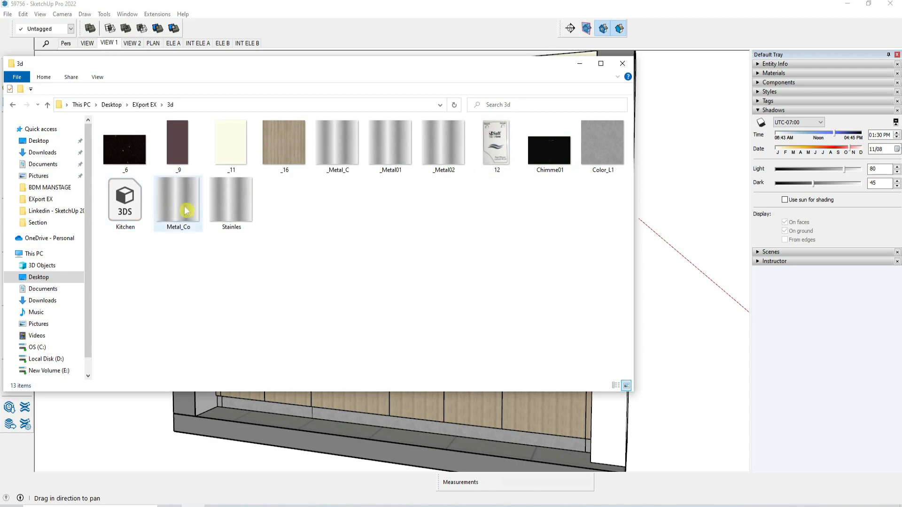
{"action": "double_click", "coordinate": [125, 150]}
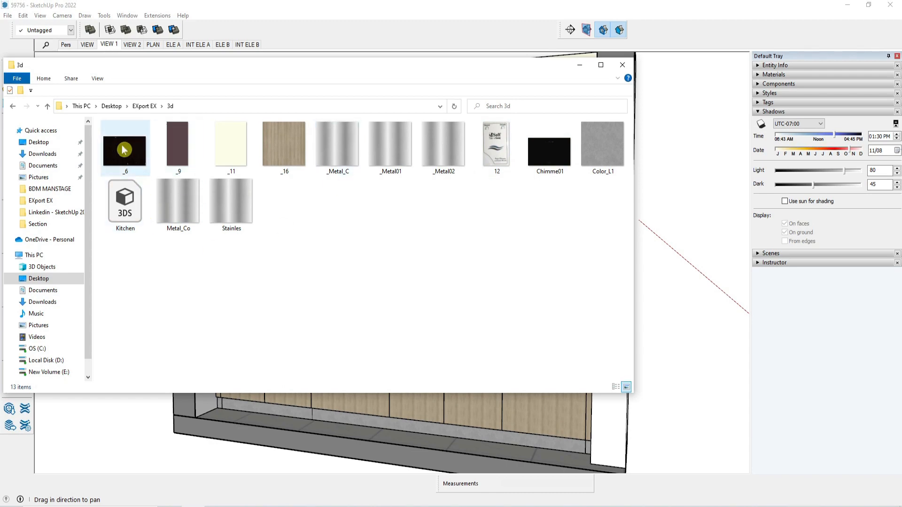
{"action": "left_click", "coordinate": [570, 177]}
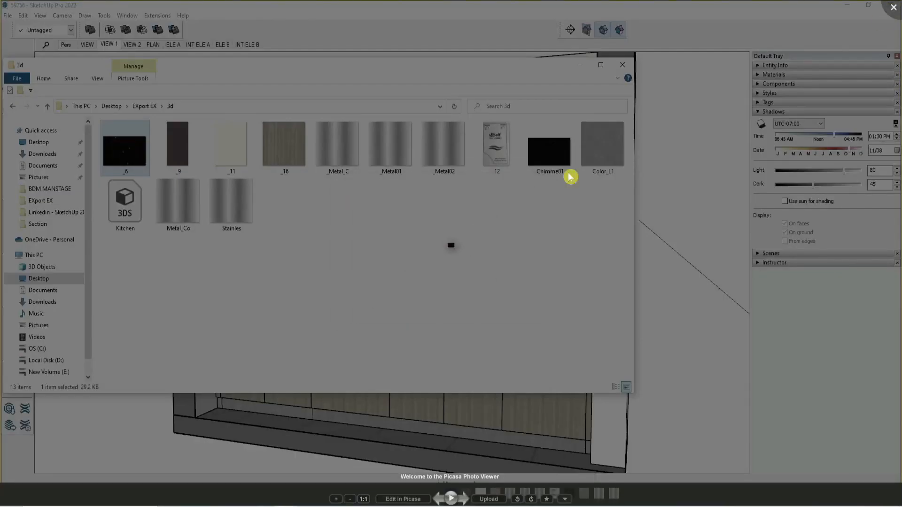
View the exported texture images _9, _11 and _16 one after another, closing each preview
{"action": "left_click_drag", "start_coordinate": [270, 77], "coordinate": [460, 123]}
{"action": "double_click", "coordinate": [380, 200]}
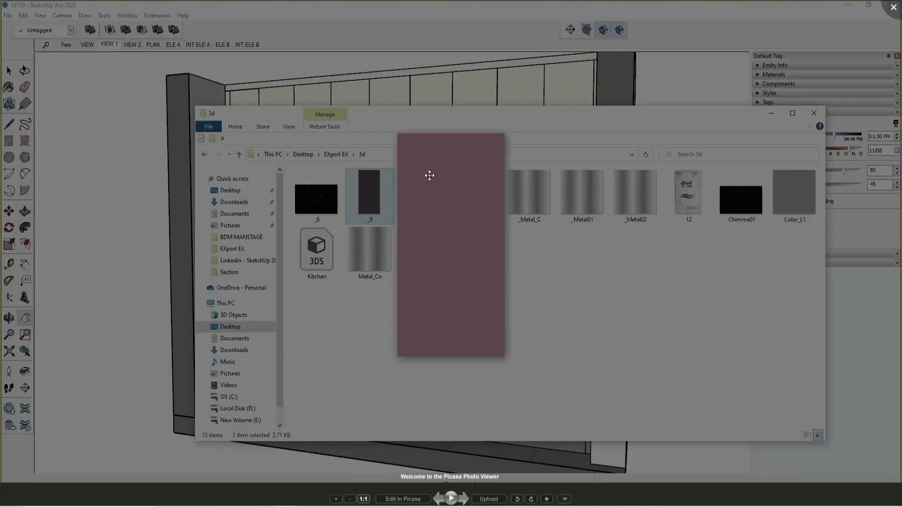
{"action": "key", "text": "Escape"}
{"action": "left_click_drag", "start_coordinate": [544, 121], "coordinate": [592, 89]}
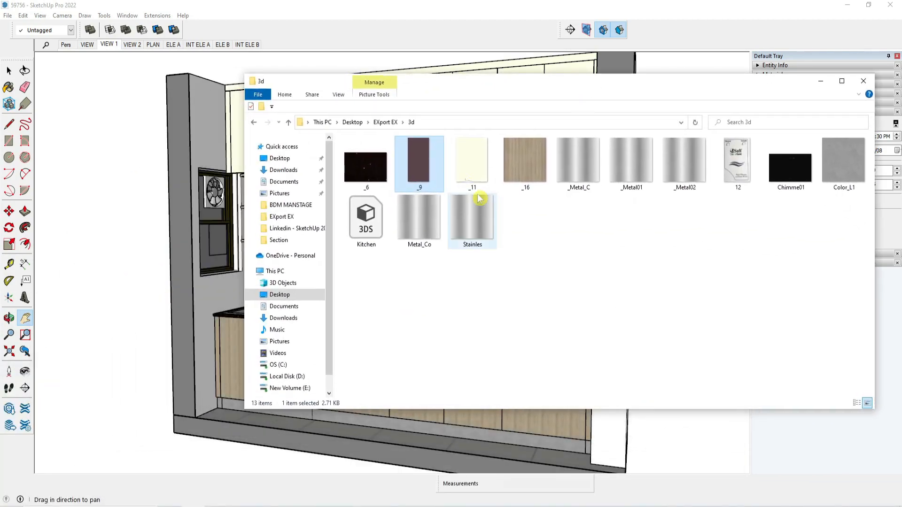
{"action": "double_click", "coordinate": [468, 173]}
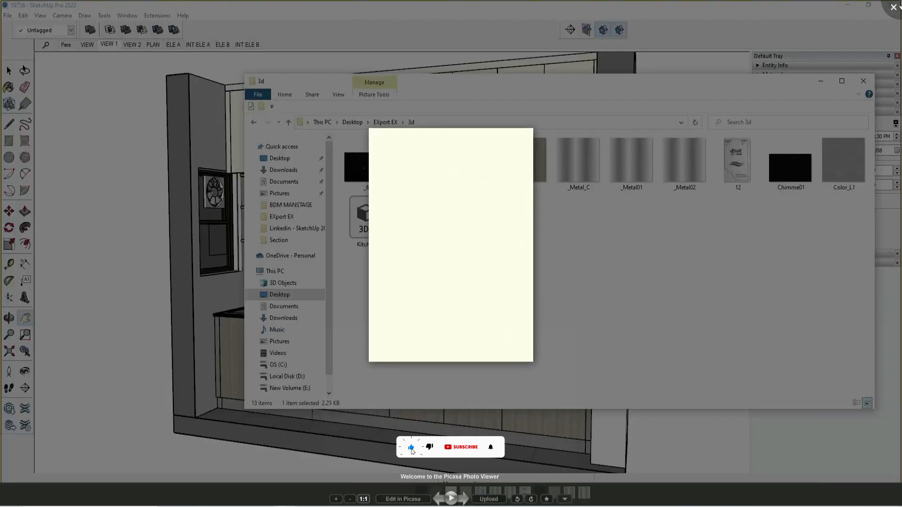
{"action": "left_click", "coordinate": [893, 7]}
{"action": "key", "text": "Right"}
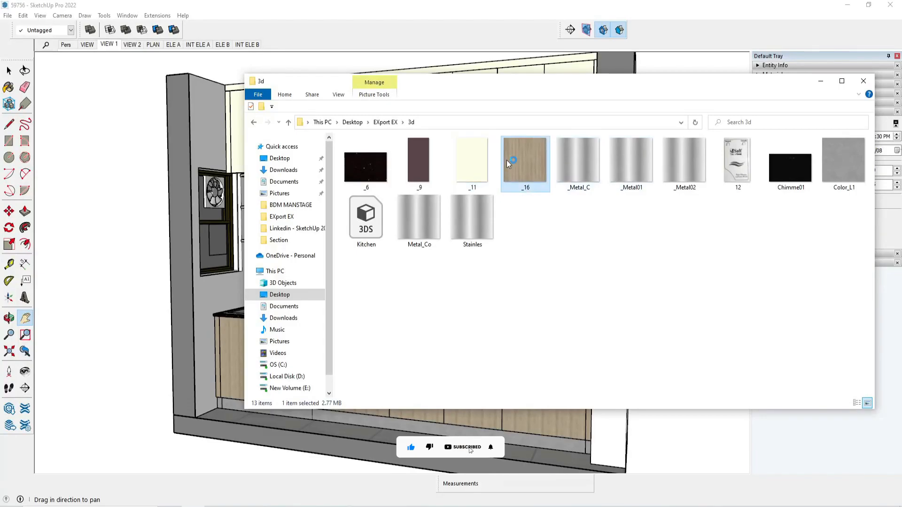
{"action": "key", "text": "Return"}
{"action": "left_click", "coordinate": [895, 6]}
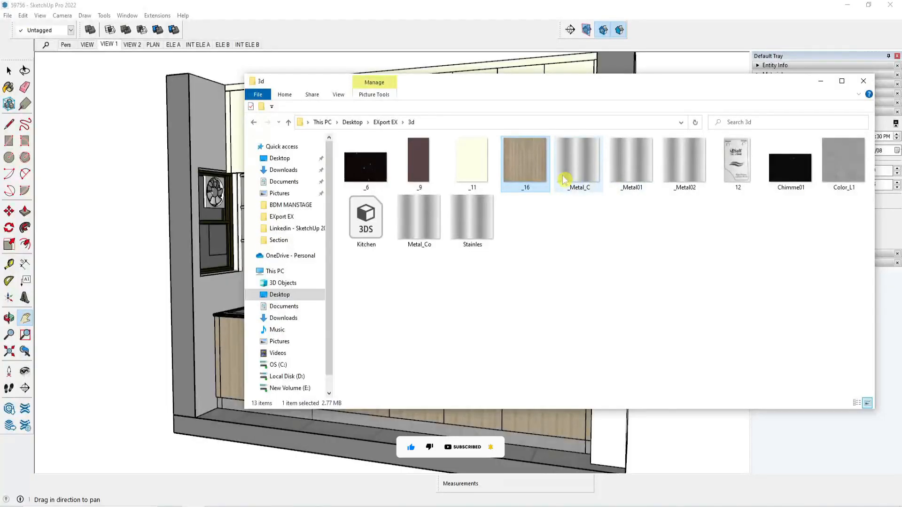
Select the exported Kitchen 3DS file in the 3d folder, and close the folder window
{"action": "mouse_move", "coordinate": [719, 86]}
{"action": "left_mouse_down"}
{"action": "mouse_move", "coordinate": [514, 232]}
{"action": "mouse_move", "coordinate": [481, 388]}
{"action": "mouse_move", "coordinate": [636, 97]}
{"action": "left_mouse_up"}
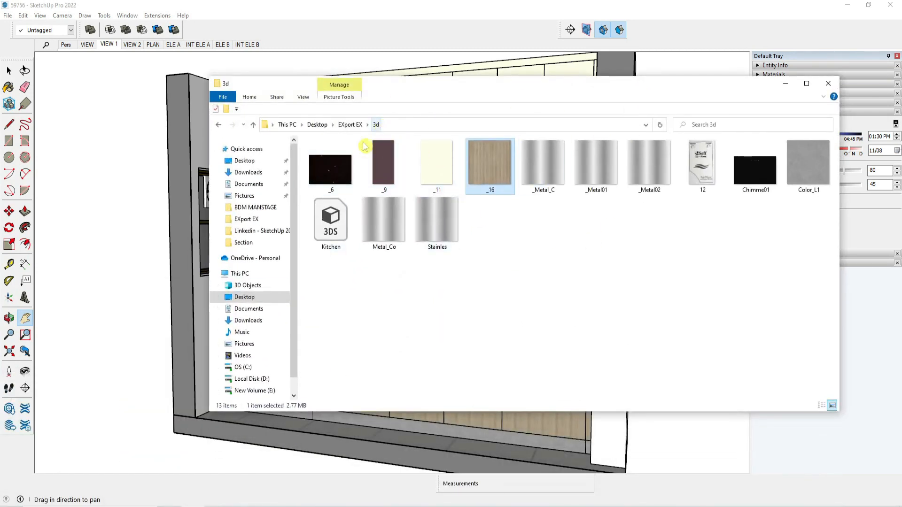
{"action": "left_click", "coordinate": [331, 232]}
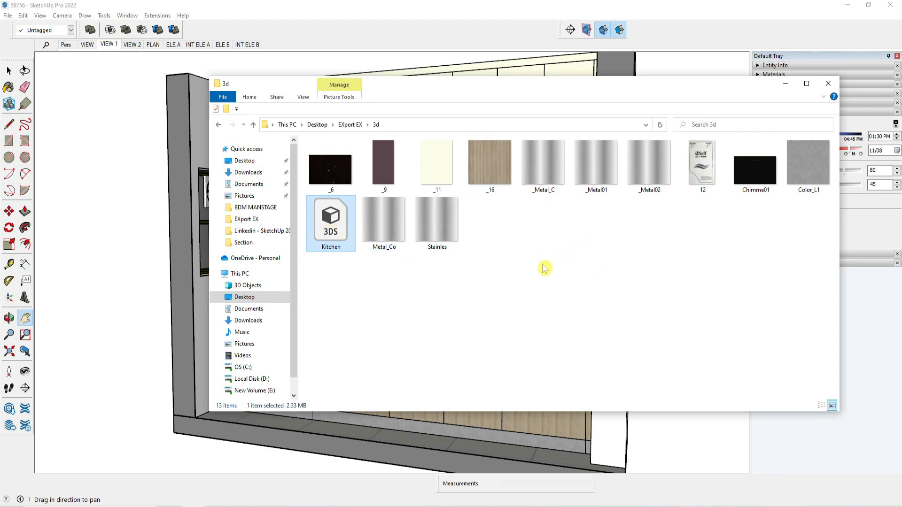
{"action": "left_click", "coordinate": [828, 83]}
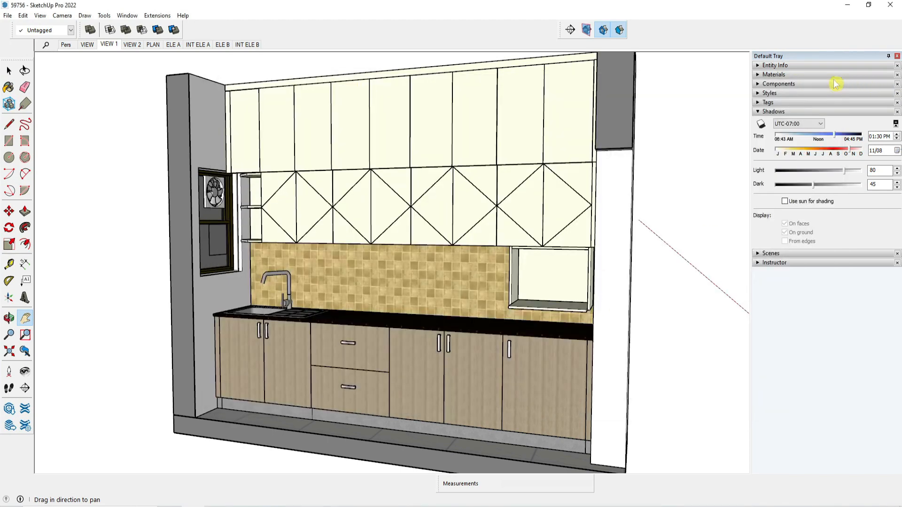
{"action": "left_click", "coordinate": [7, 16]}
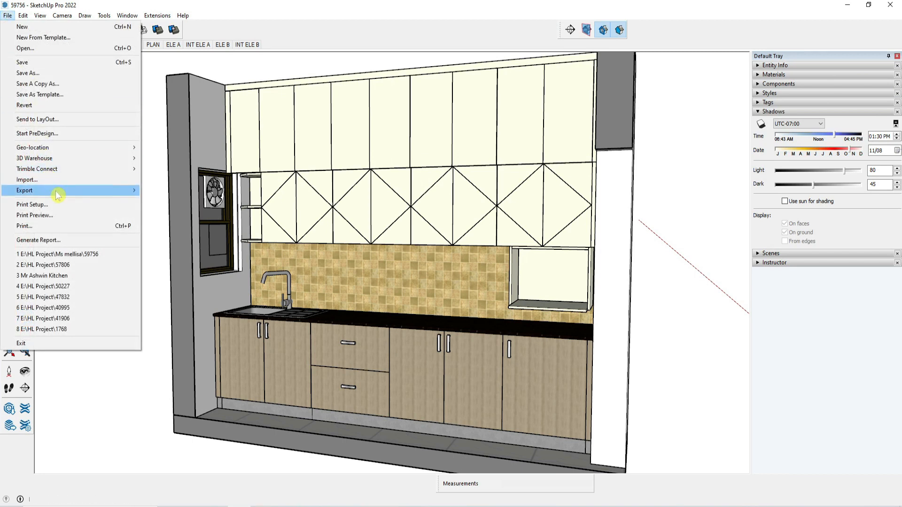
{"action": "mouse_move", "coordinate": [59, 190]}
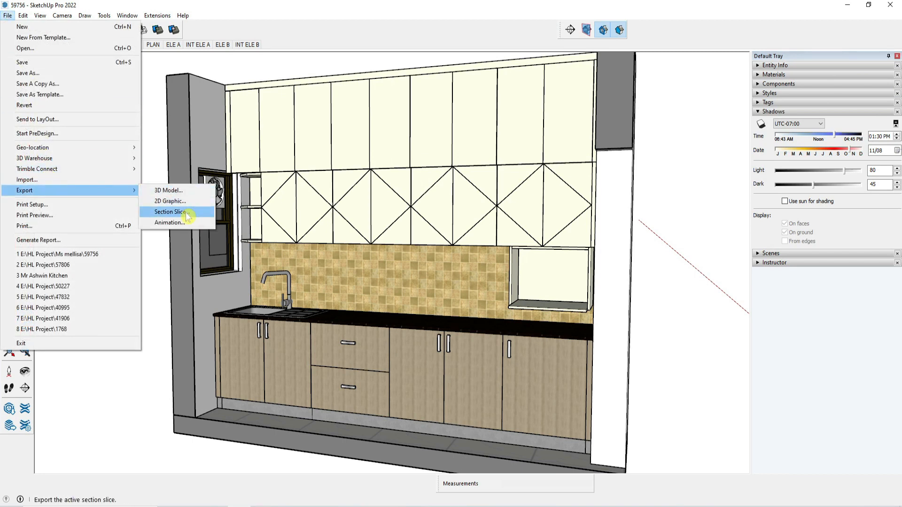
{"action": "left_click", "coordinate": [262, 65]}
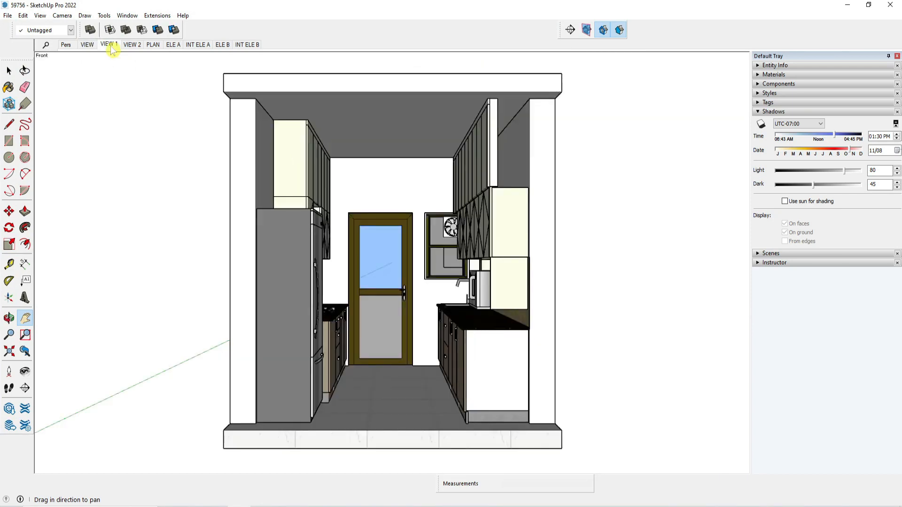
Look through the VIEW 1, VIEW 2 and PLAN scenes, and return to VIEW 2
{"action": "left_click", "coordinate": [109, 45]}
{"action": "left_click", "coordinate": [132, 45]}
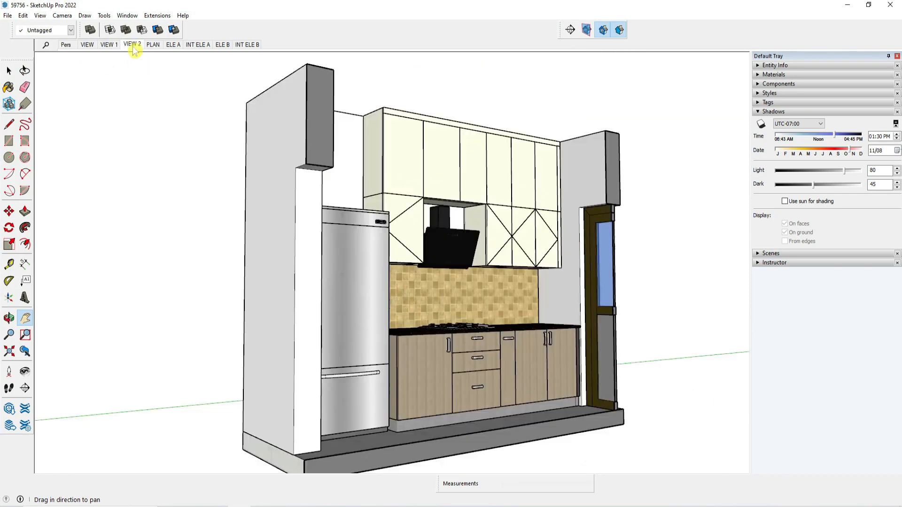
{"action": "left_click", "coordinate": [152, 47]}
{"action": "left_click", "coordinate": [131, 45]}
Activate the Section Plane tool, and display the model's existing section planes in VIEW 2 before hiding them again
{"action": "left_click", "coordinate": [570, 30]}
{"action": "left_click", "coordinate": [586, 31]}
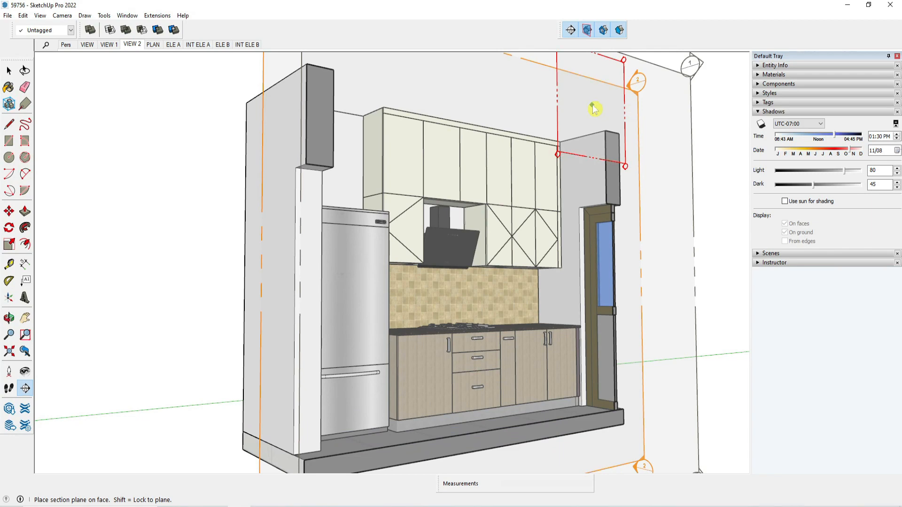
{"action": "left_click", "coordinate": [586, 30]}
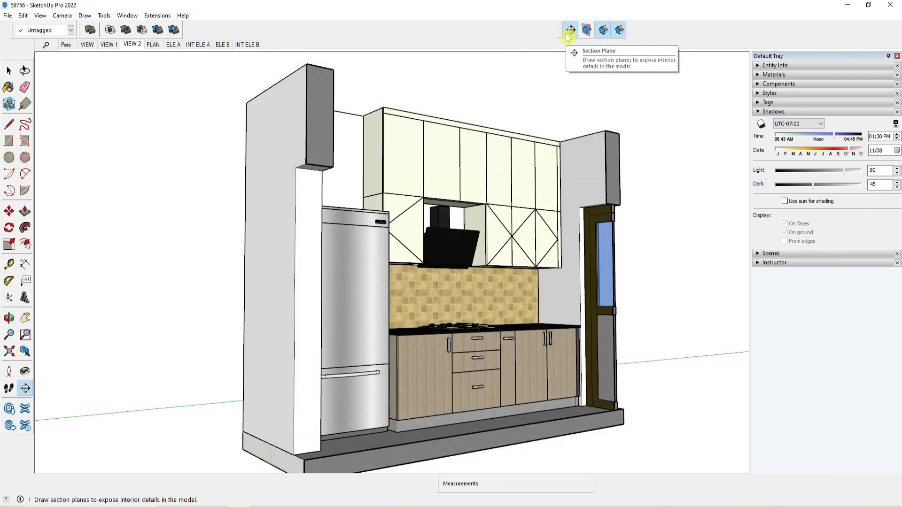
Switch to the VIEW 1 scene and export a section slice as AutoCAD DWG file 59756 into the Desktop's EXport EX folder
{"action": "left_click", "coordinate": [113, 45]}
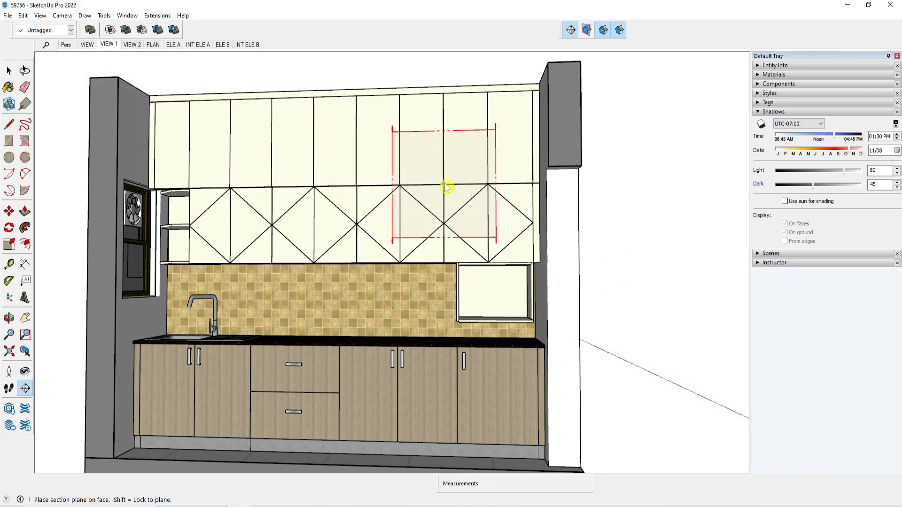
{"action": "middle_click_drag", "start_coordinate": [443, 184], "coordinate": [357, 212]}
{"action": "left_click", "coordinate": [7, 15]}
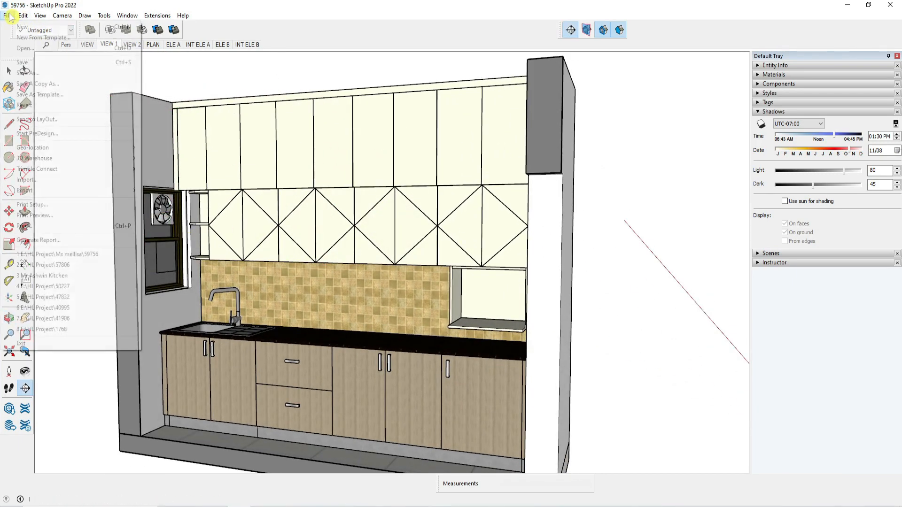
{"action": "mouse_move", "coordinate": [71, 190]}
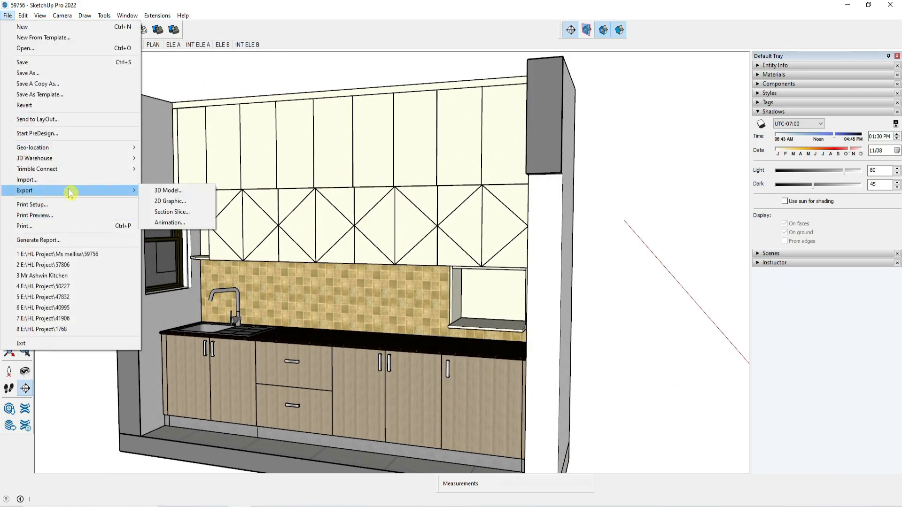
{"action": "left_click", "coordinate": [169, 212]}
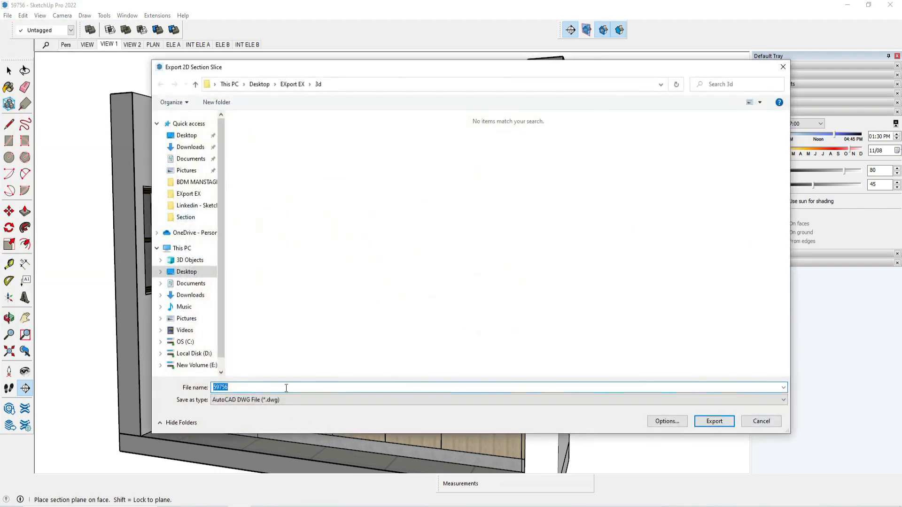
{"action": "left_click", "coordinate": [252, 400]}
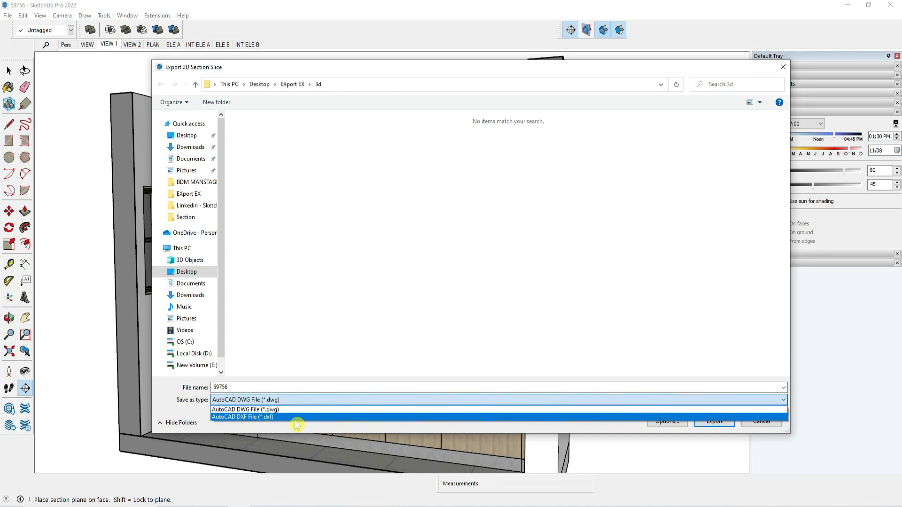
{"action": "left_click", "coordinate": [291, 87]}
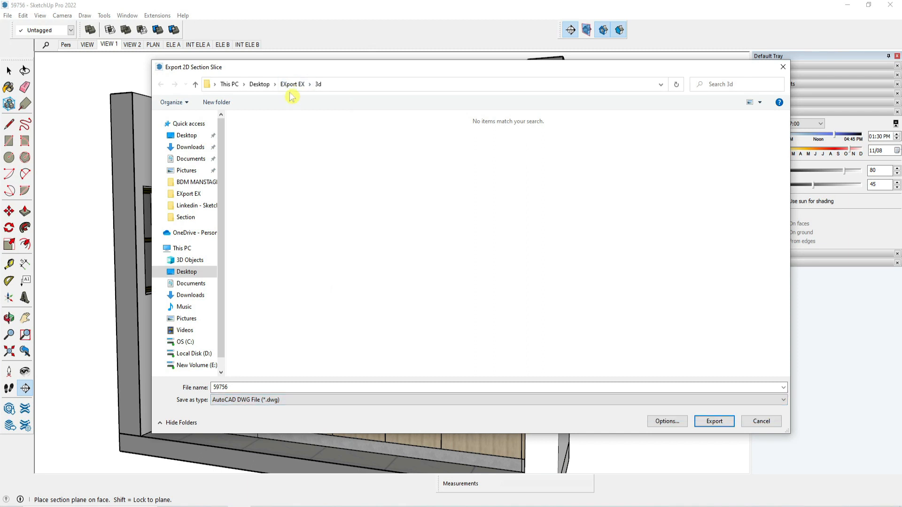
{"action": "left_click", "coordinate": [291, 84]}
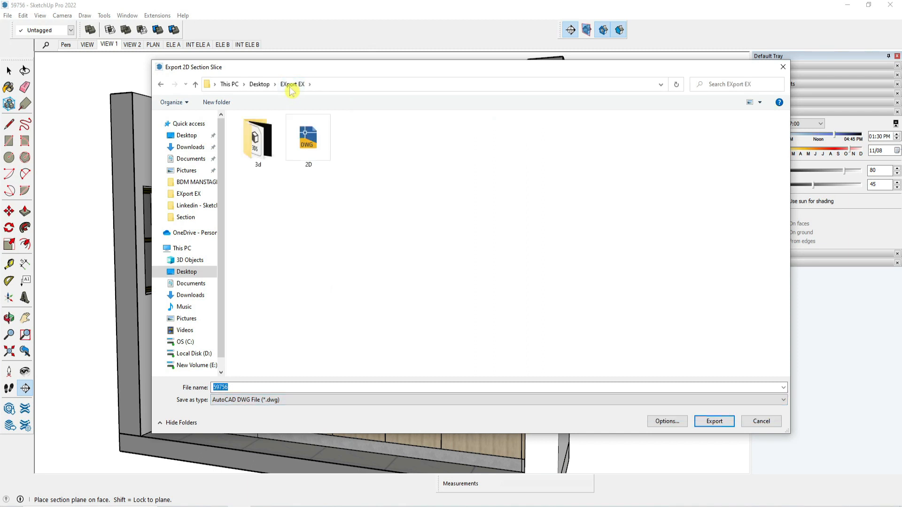
{"action": "left_click", "coordinate": [272, 399]}
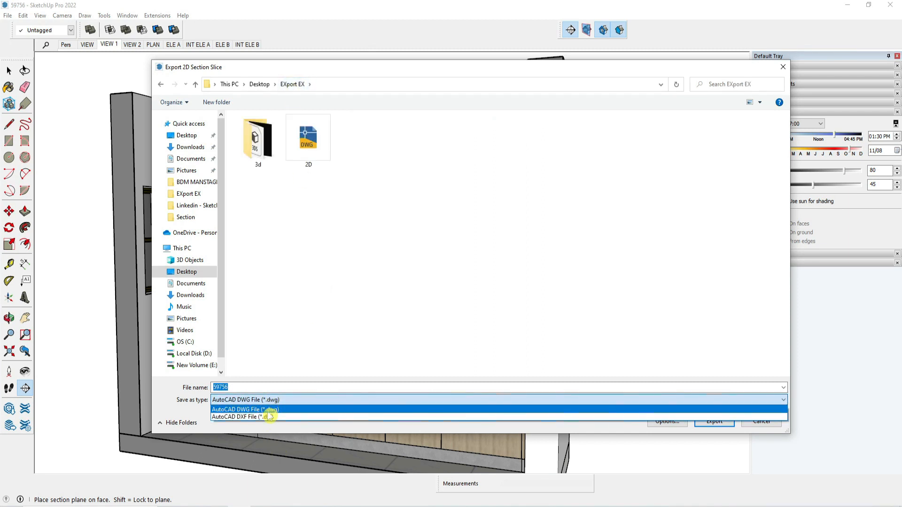
{"action": "left_click", "coordinate": [269, 413]}
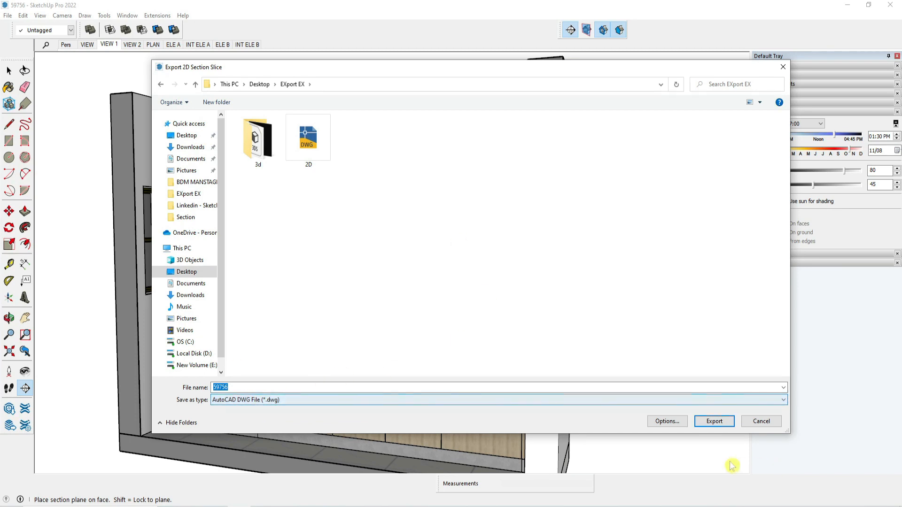
{"action": "left_click", "coordinate": [714, 421]}
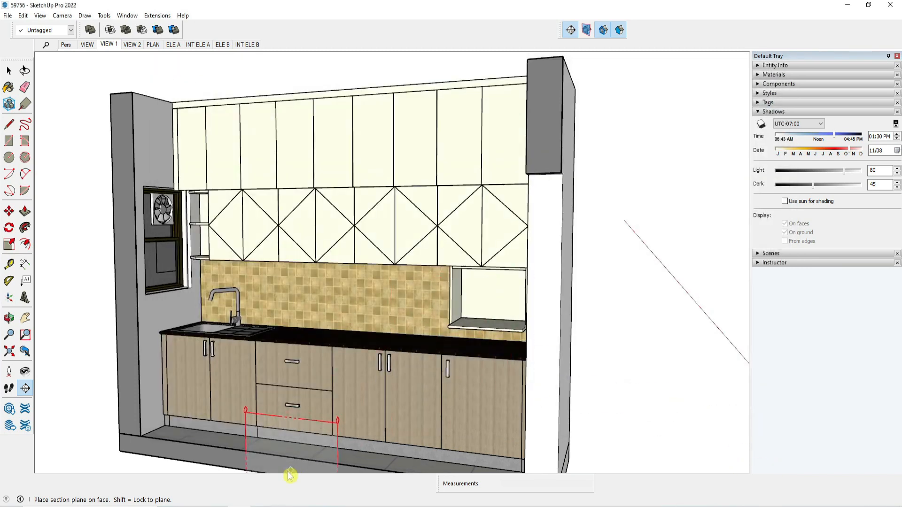
Switch to File Explorer, select the exported 59756 DWG file in the Desktop's EXport EX folder, and close the window
{"action": "key", "text": "super+e"}
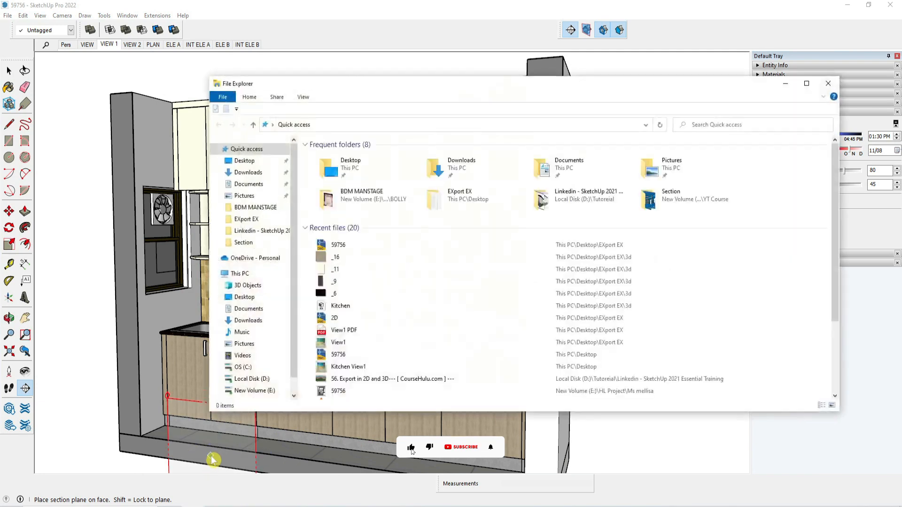
{"action": "left_click", "coordinate": [246, 161]}
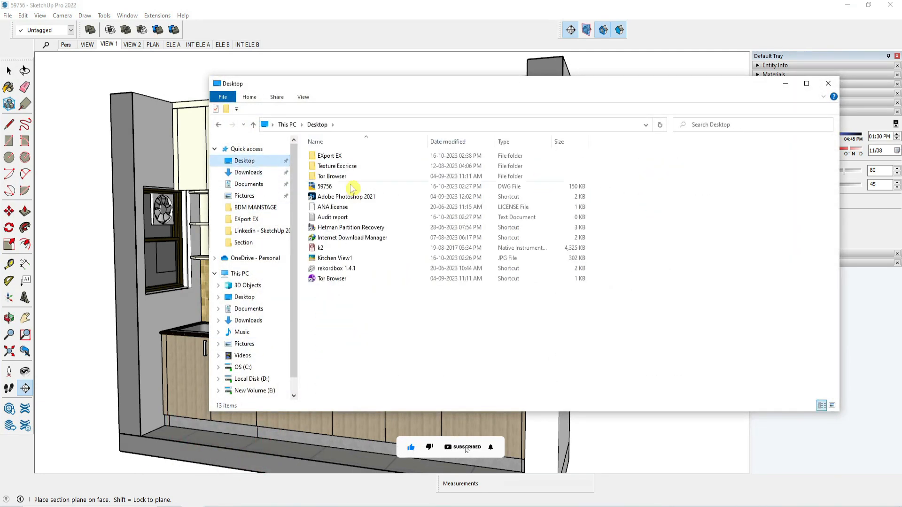
{"action": "double_click", "coordinate": [341, 157]}
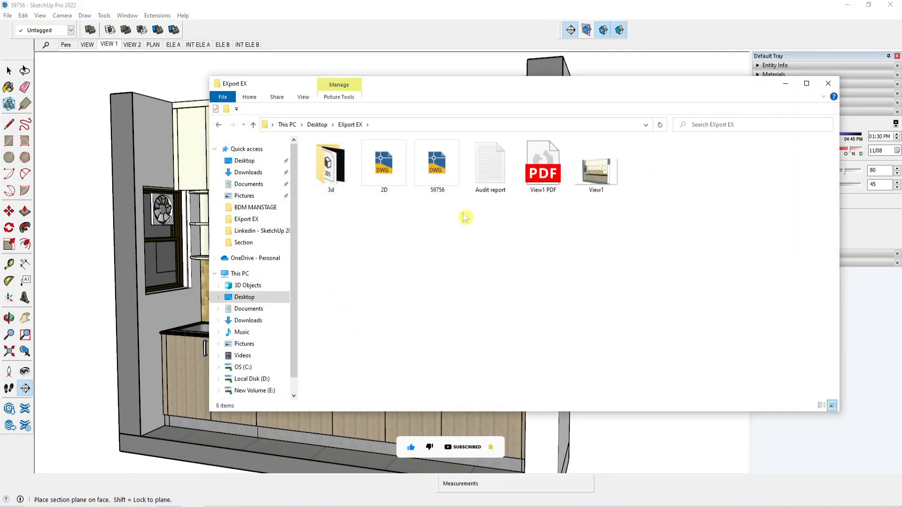
{"action": "left_click", "coordinate": [435, 174]}
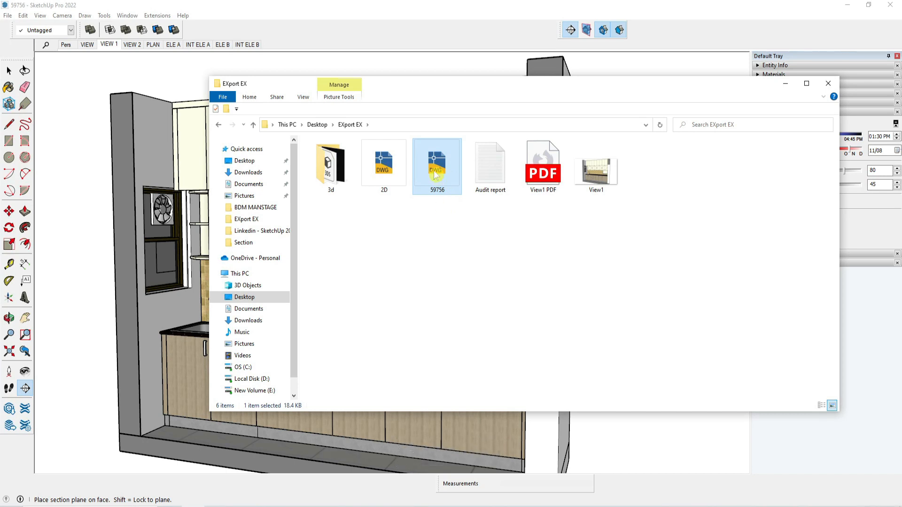
{"action": "left_click", "coordinate": [828, 83]}
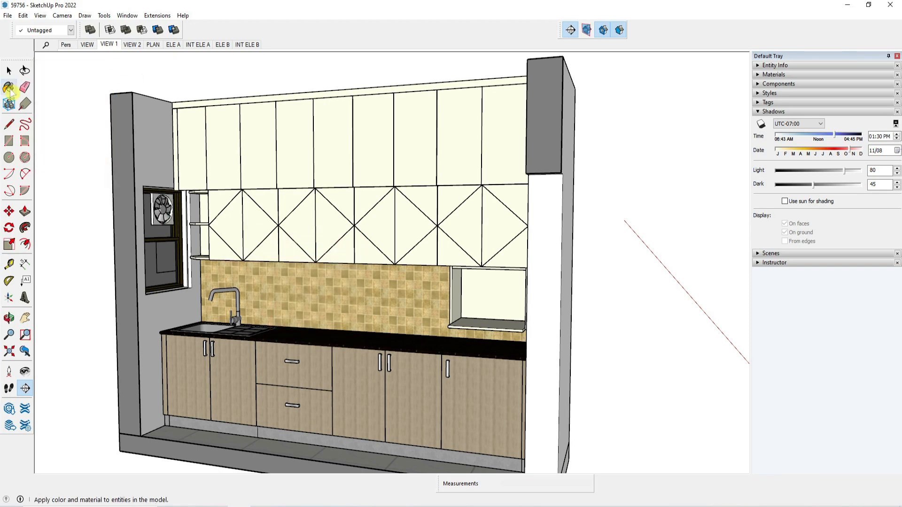
Leave section plane placement by activating the Select tool
{"action": "left_click", "coordinate": [9, 70]}
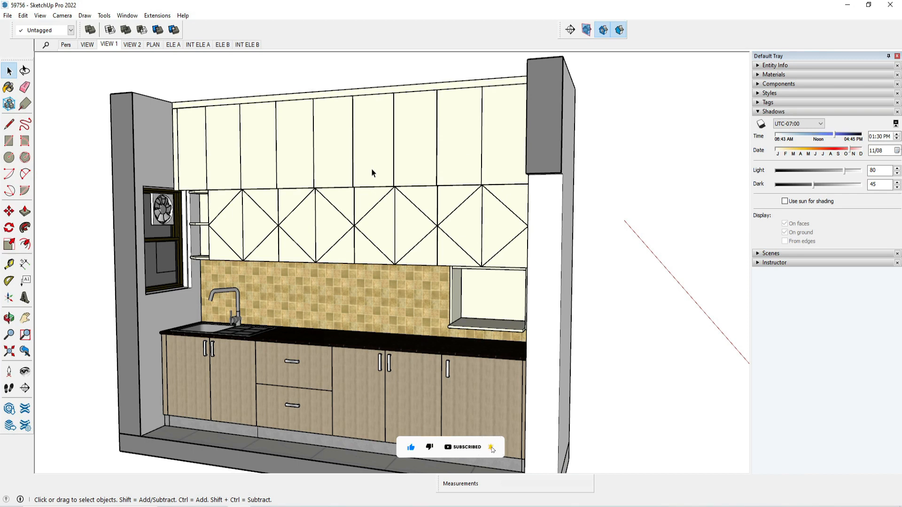
{"action": "middle_click_drag", "start_coordinate": [371, 168], "coordinate": [162, 238]}
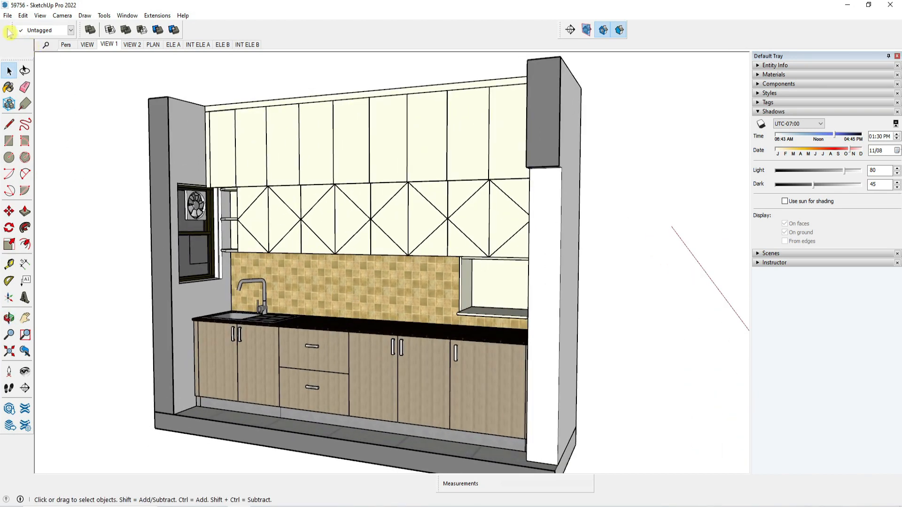